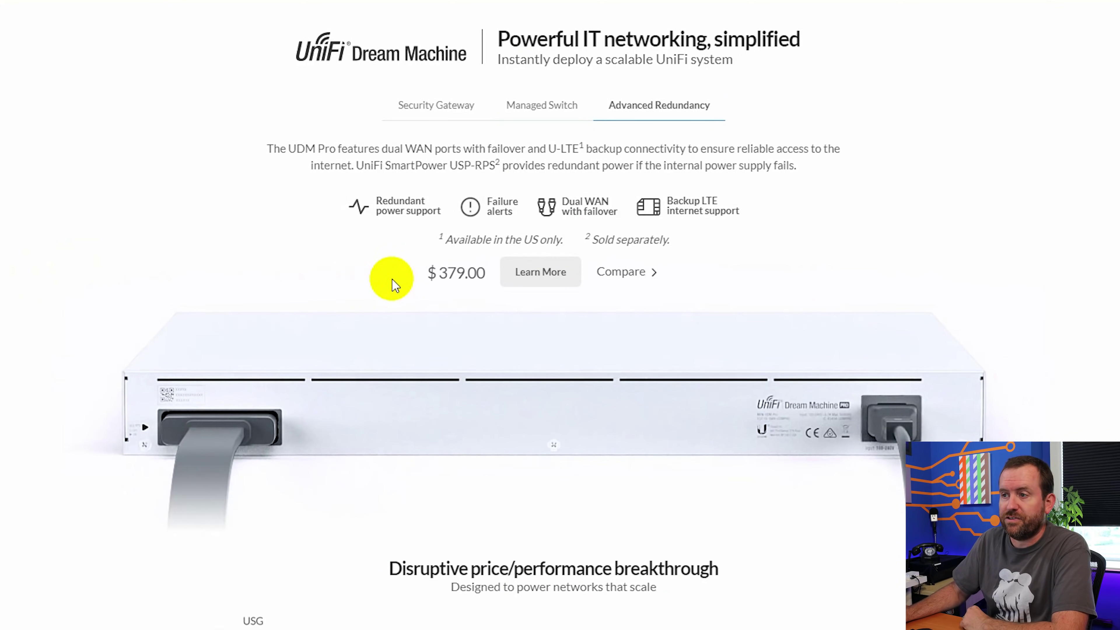
Step: Highlight the UDM Pro's $379.00 price on the product page
drag(436, 273, 475, 273)
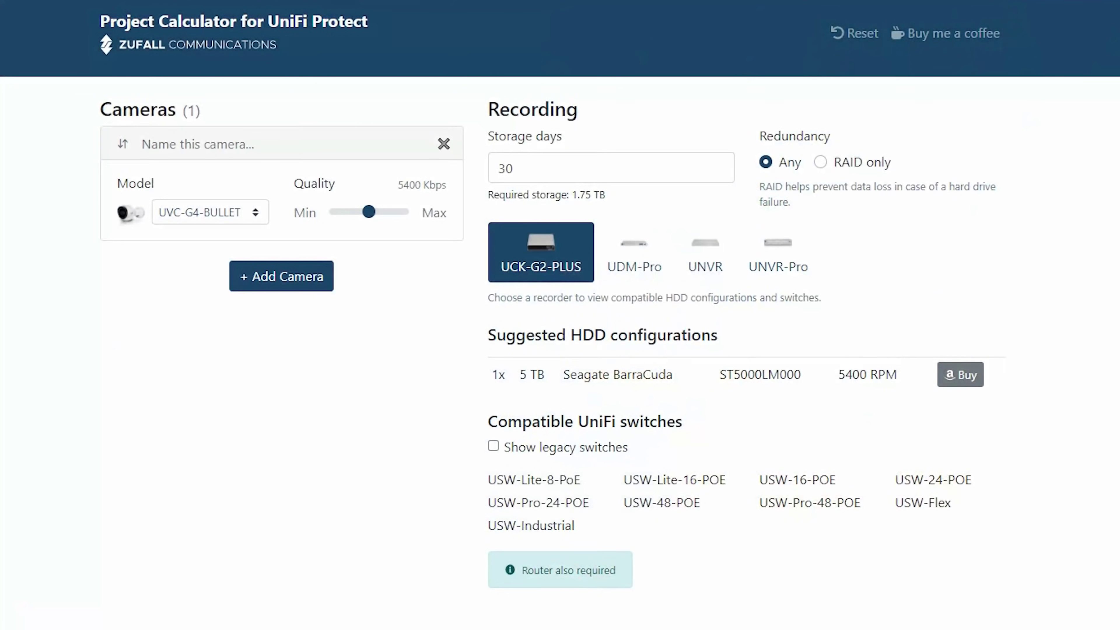
Step: Plan a UDM-Pro recorder with UVC-G4-BULLET, UVC-G4-DOME and UVC-G4-DOORBELL cameras
click(632, 253)
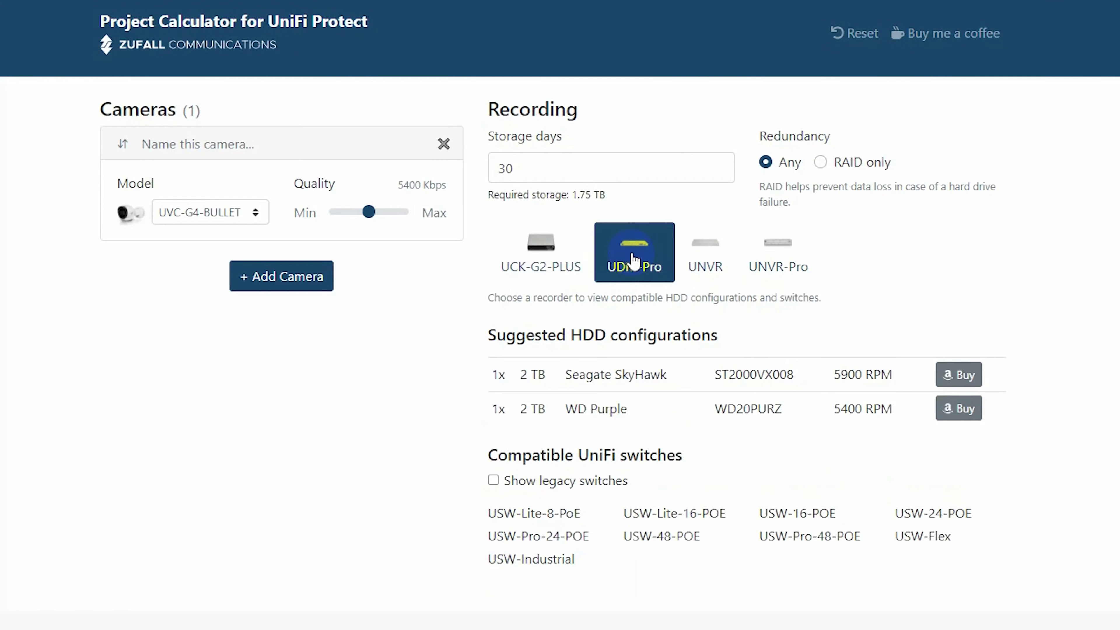
click(267, 278)
click(263, 402)
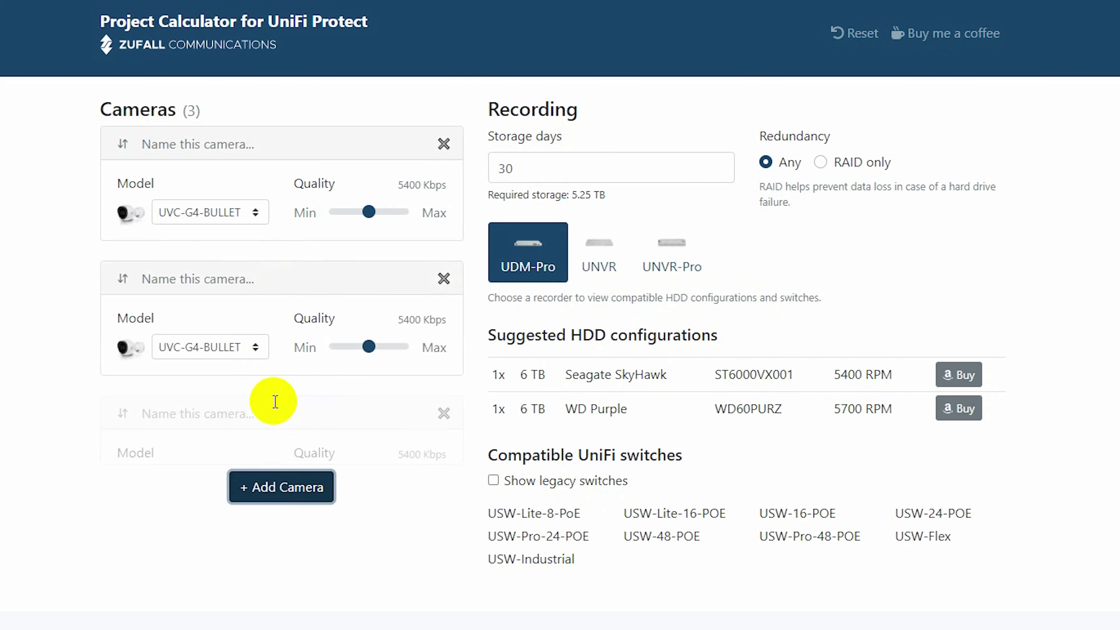
click(250, 347)
click(233, 384)
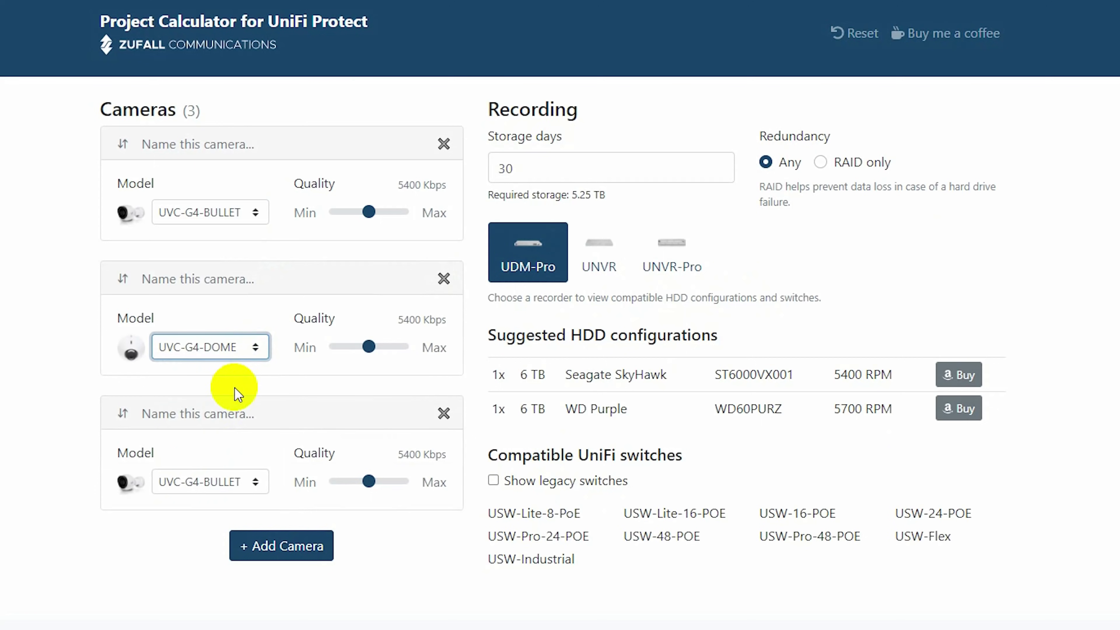
click(243, 480)
click(233, 530)
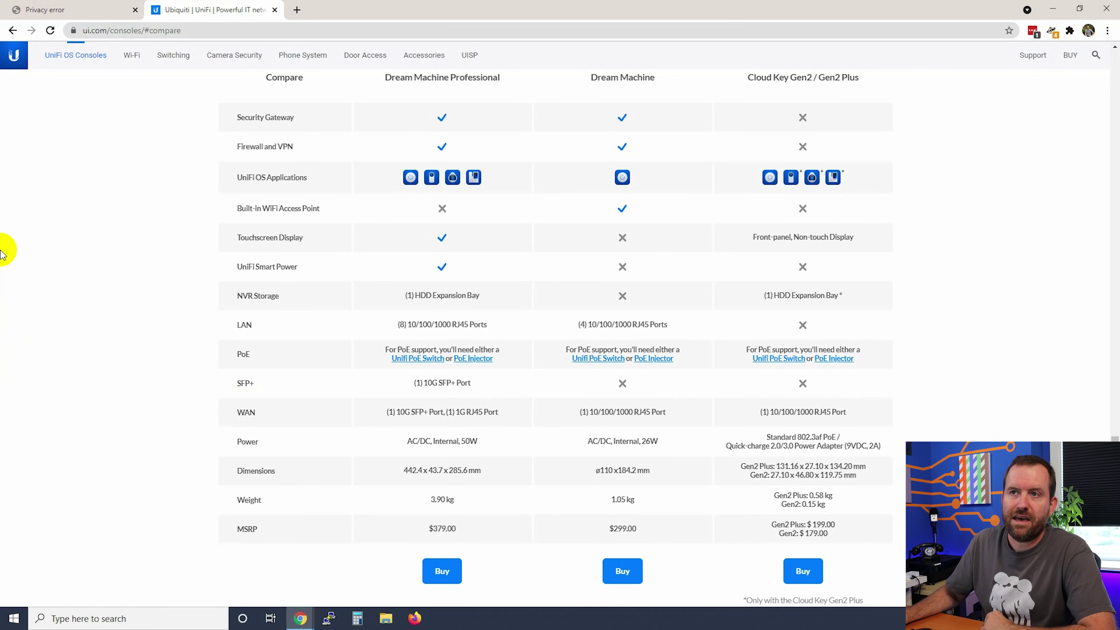
Step: Switch to the browser tab showing the 192.168.1.1 privacy warning
click(65, 11)
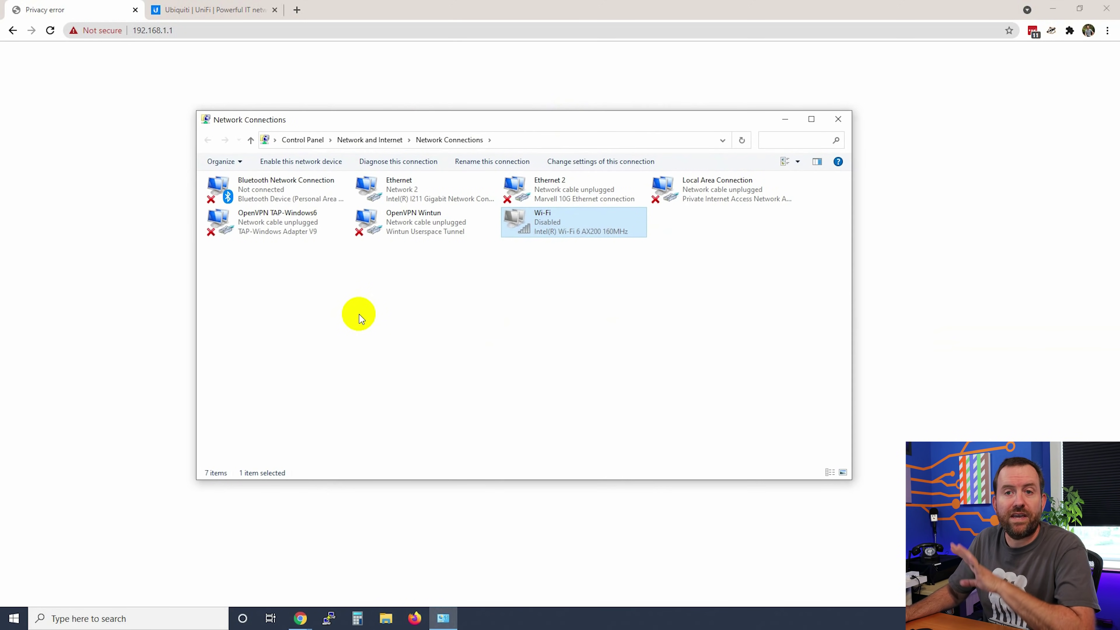
Step: Confirm Ethernet IPv4 uses static 192.168.1.2, gateway 192.168.1.1, and apply it
right_click(398, 189)
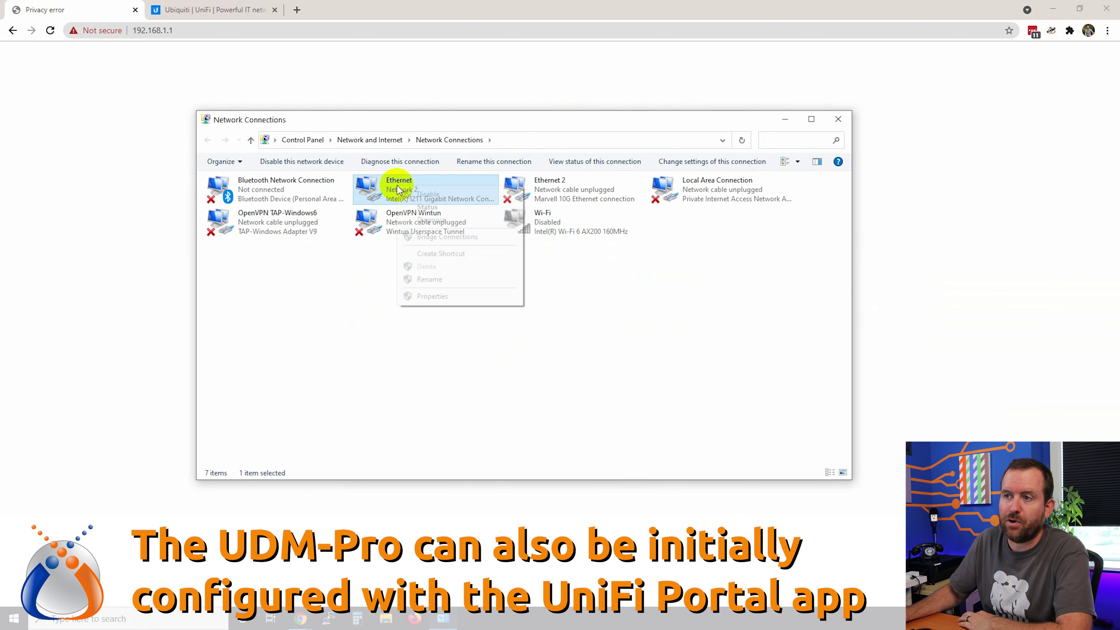
click(433, 297)
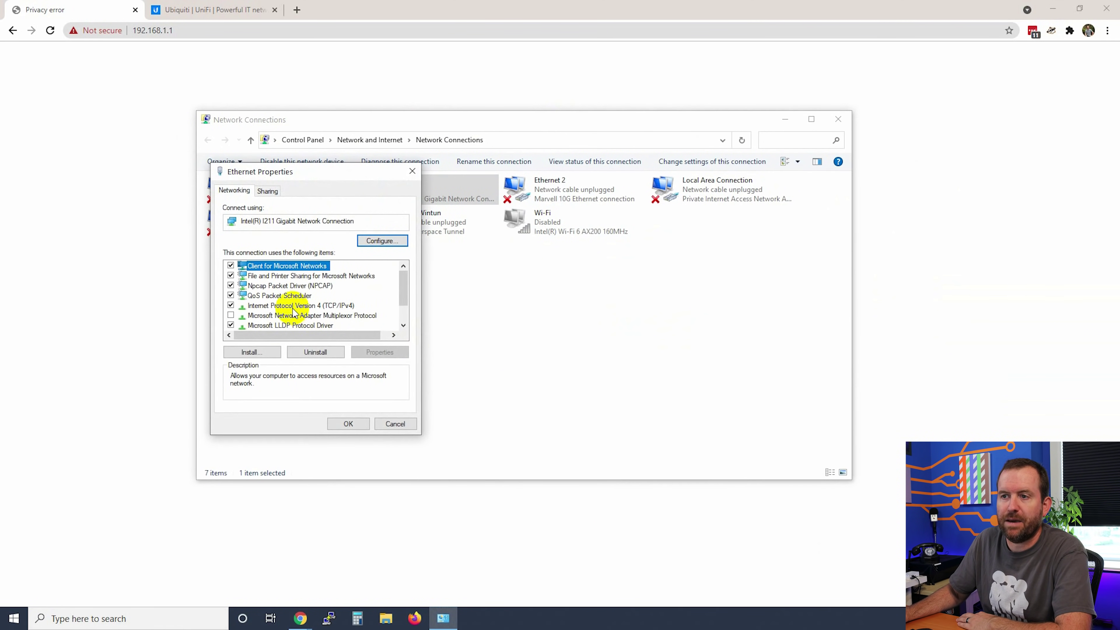
double_click(289, 306)
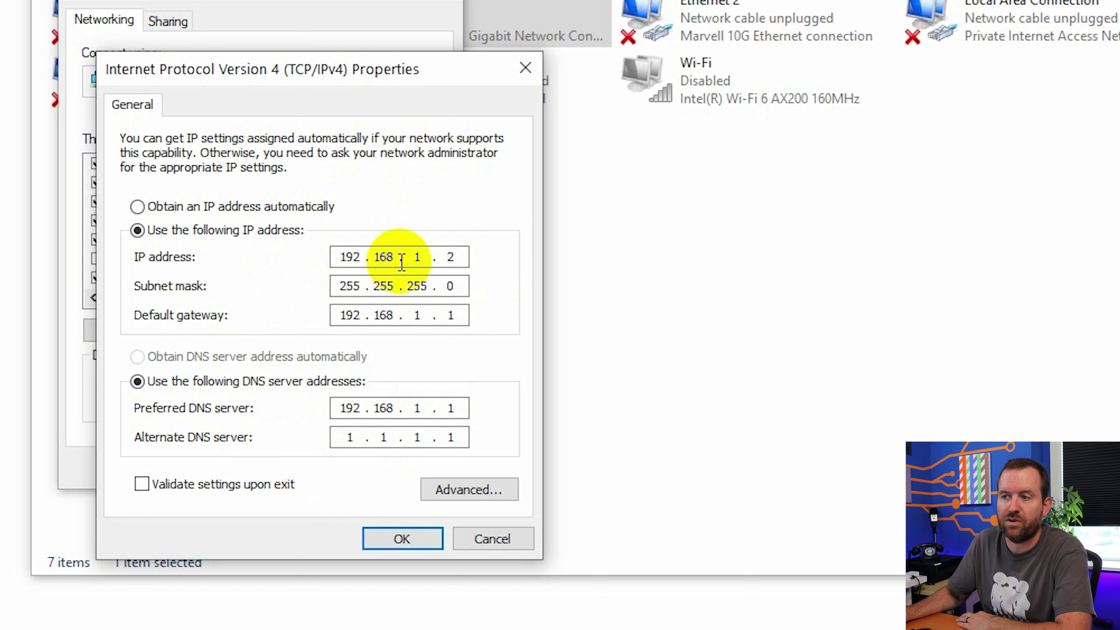
double_click(451, 257)
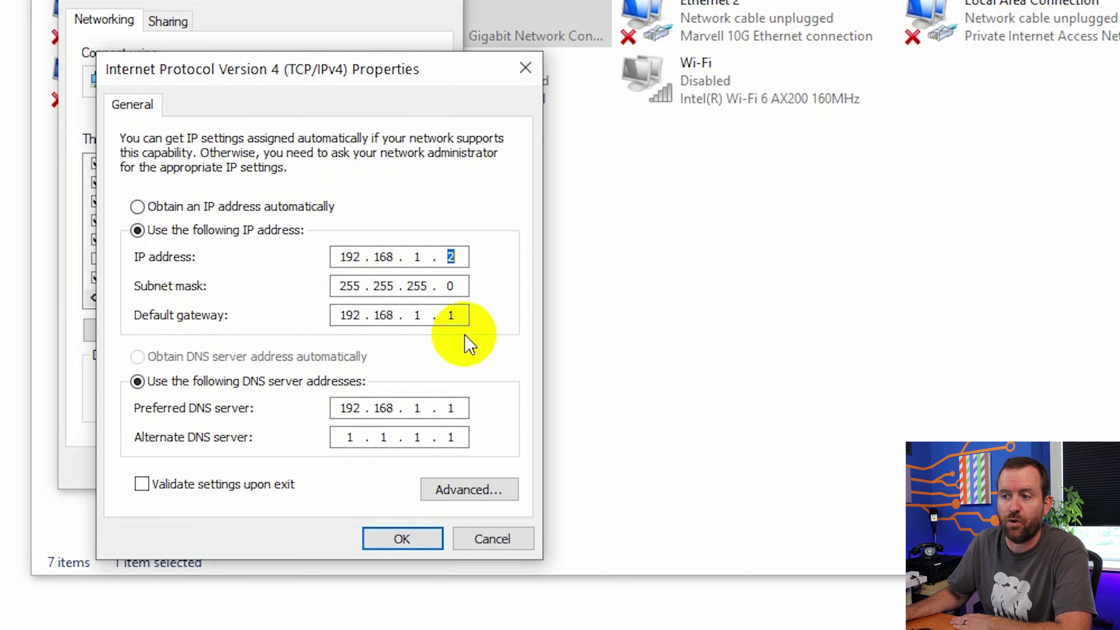
click(463, 312)
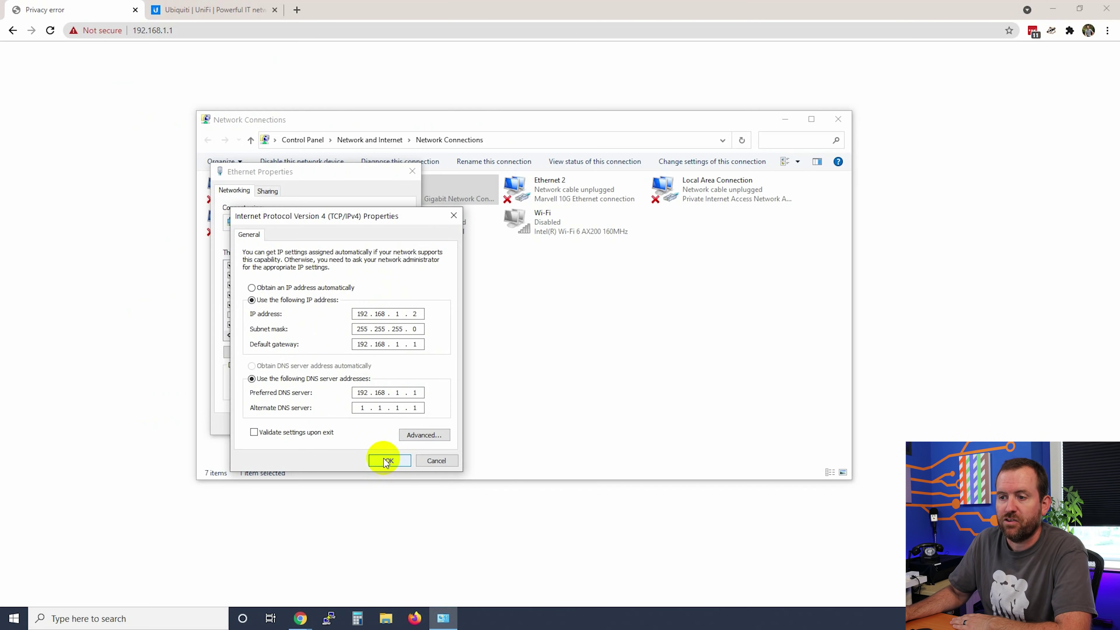
click(390, 538)
click(327, 467)
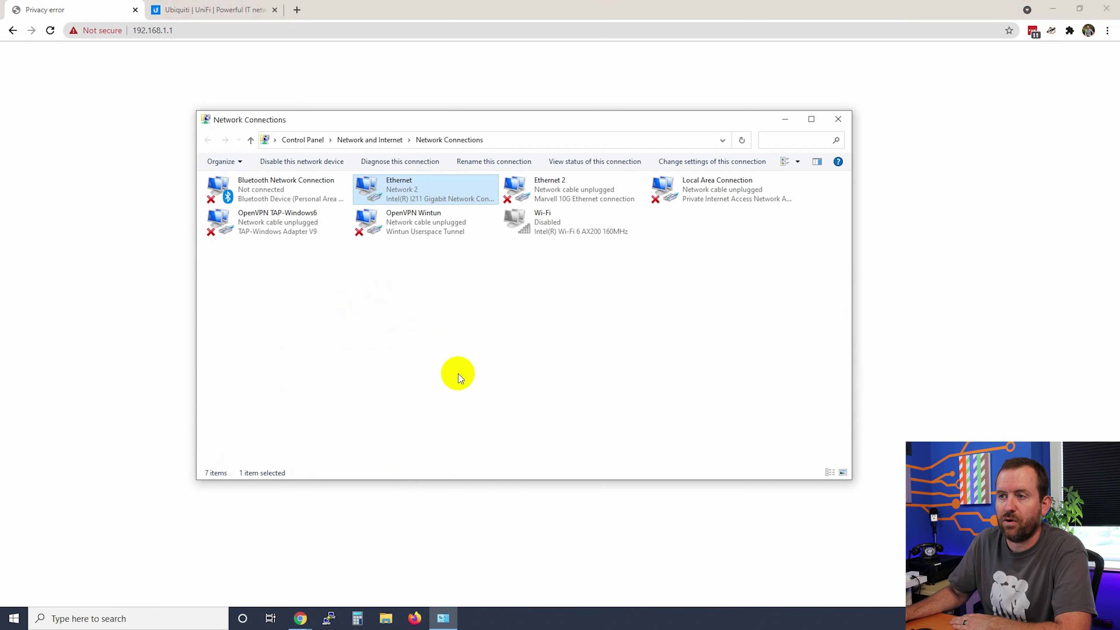
Step: Minimize Network Connections and select the 192.168.1.1 address in the browser
click(786, 119)
click(133, 30)
drag(132, 30, 178, 30)
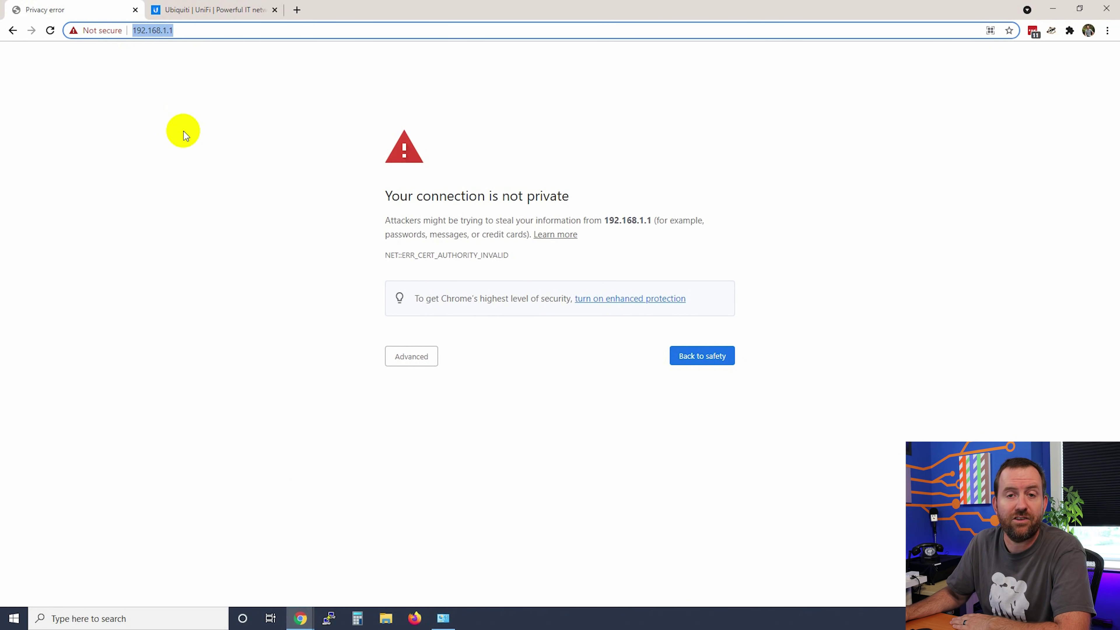
Step: Get past the certificate warning via Advanced and Proceed to 192.168.1.1 (unsafe)
click(212, 282)
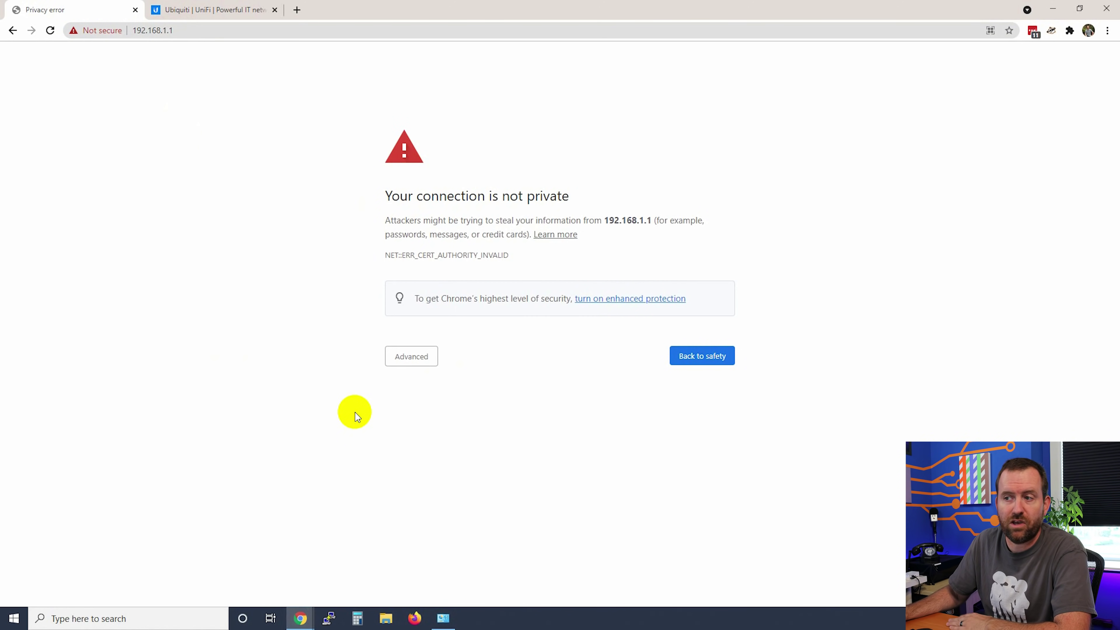
click(408, 357)
click(422, 448)
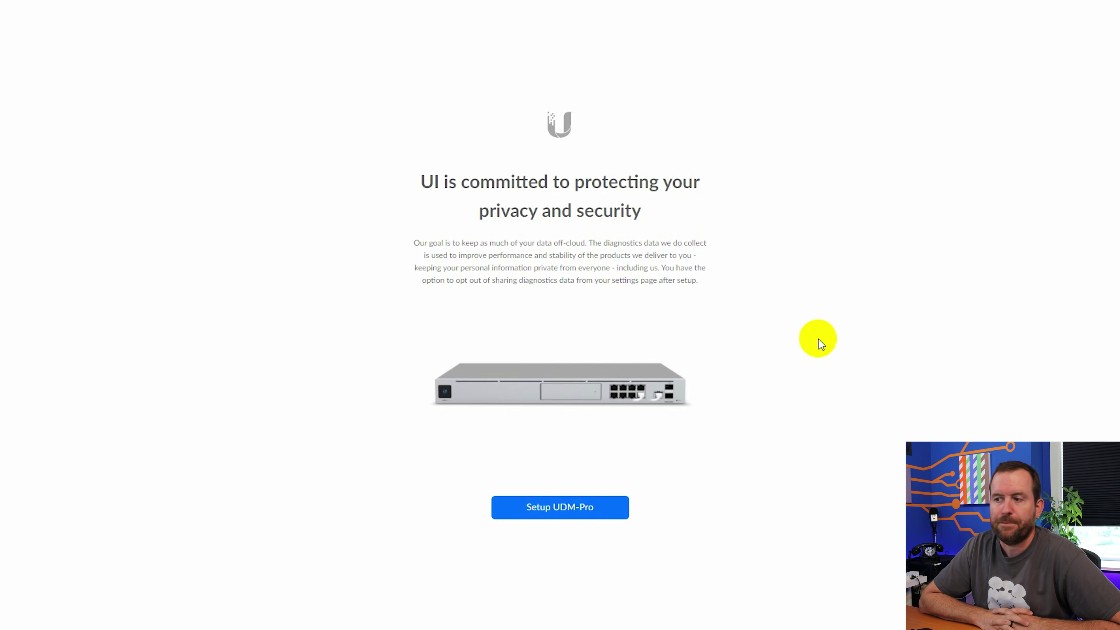
Step: Start UDM-Pro setup, name it UDMPRO-Complete-Setup and accept the terms
click(561, 508)
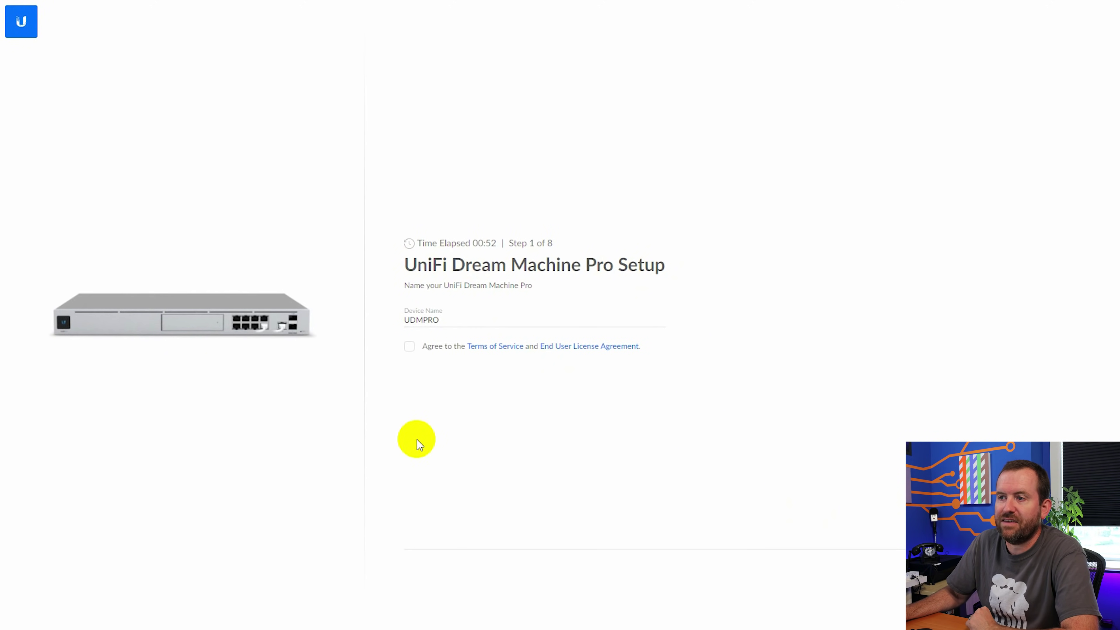
click(445, 319)
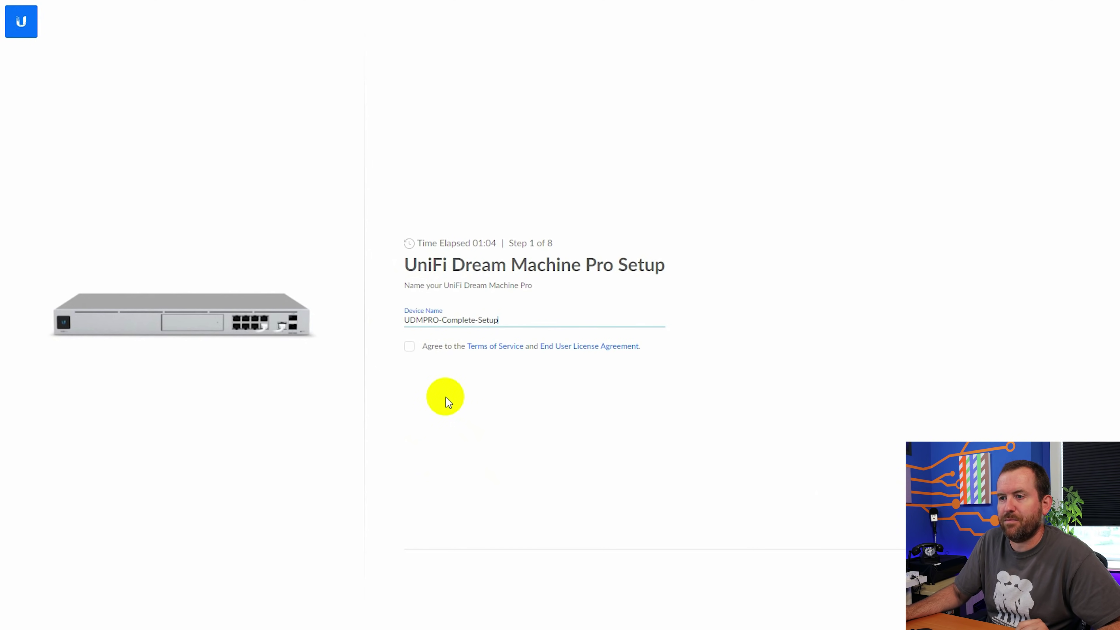
click(409, 346)
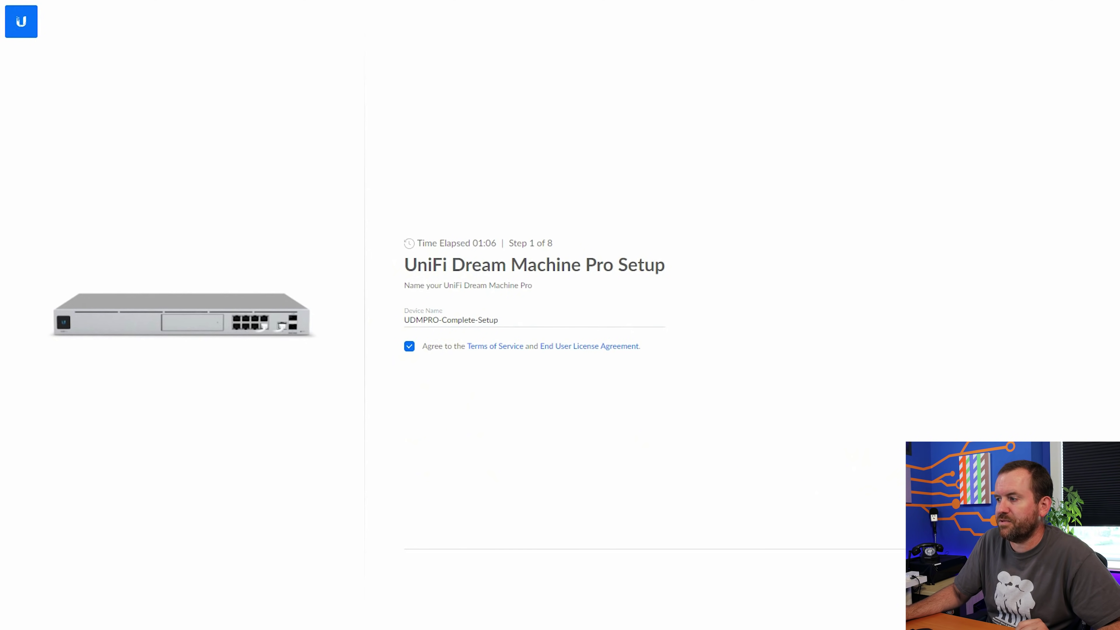
click(908, 518)
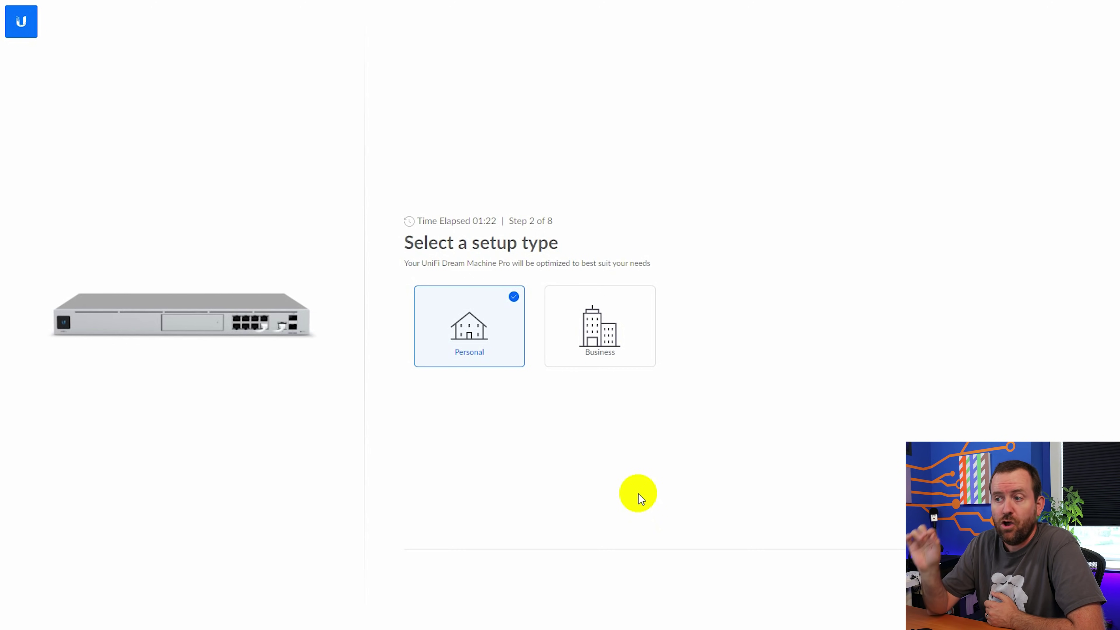
Step: Pick Business as the setup type and review the business type options
click(606, 327)
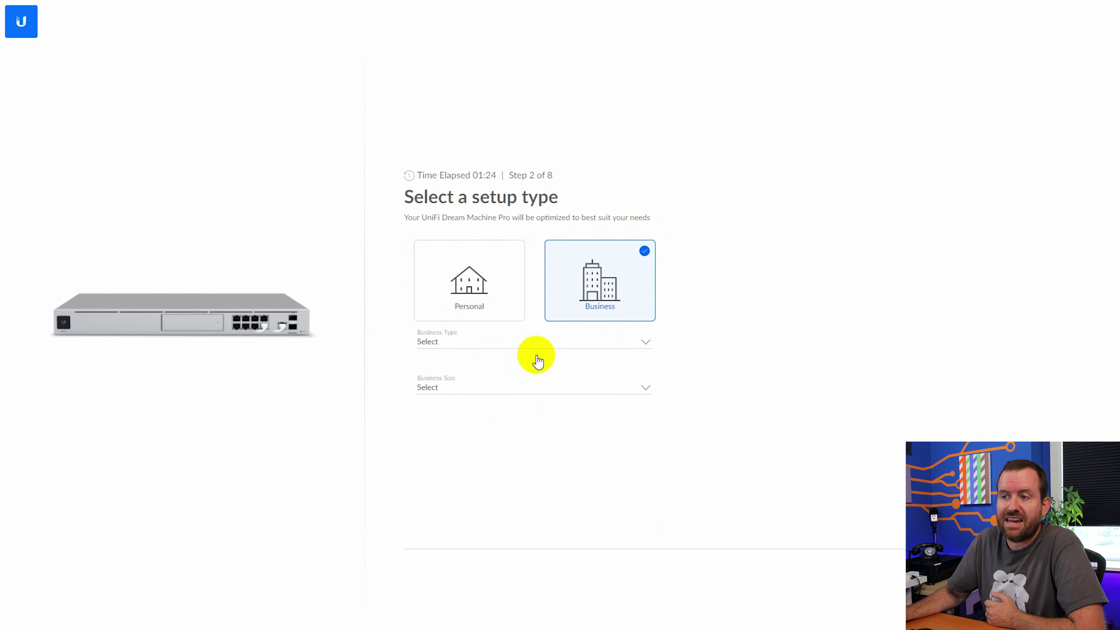
click(433, 348)
click(863, 396)
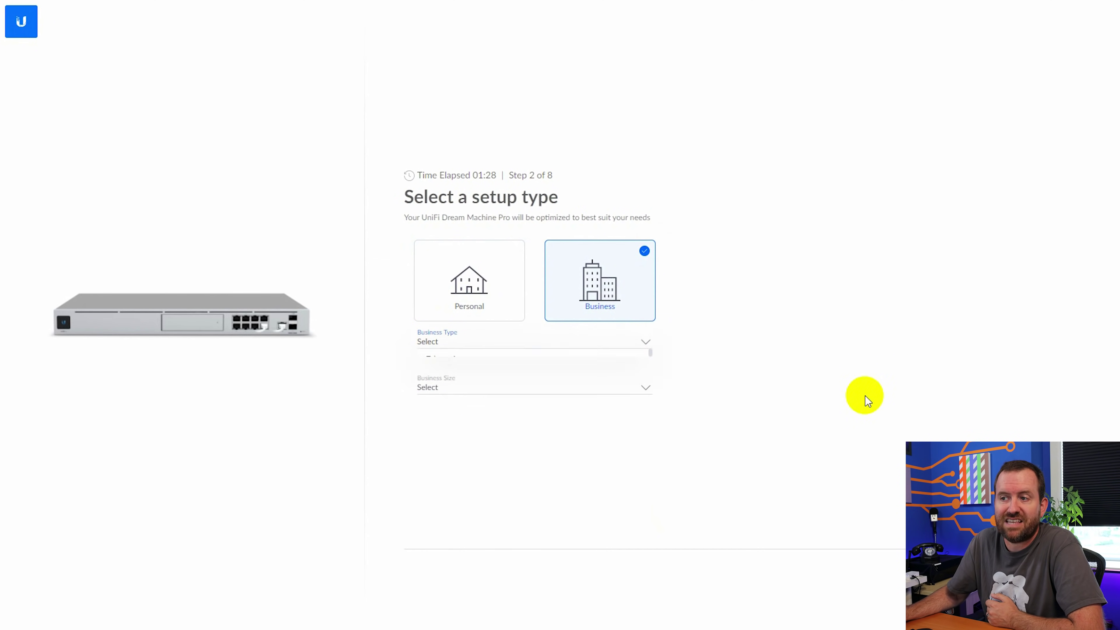
click(463, 280)
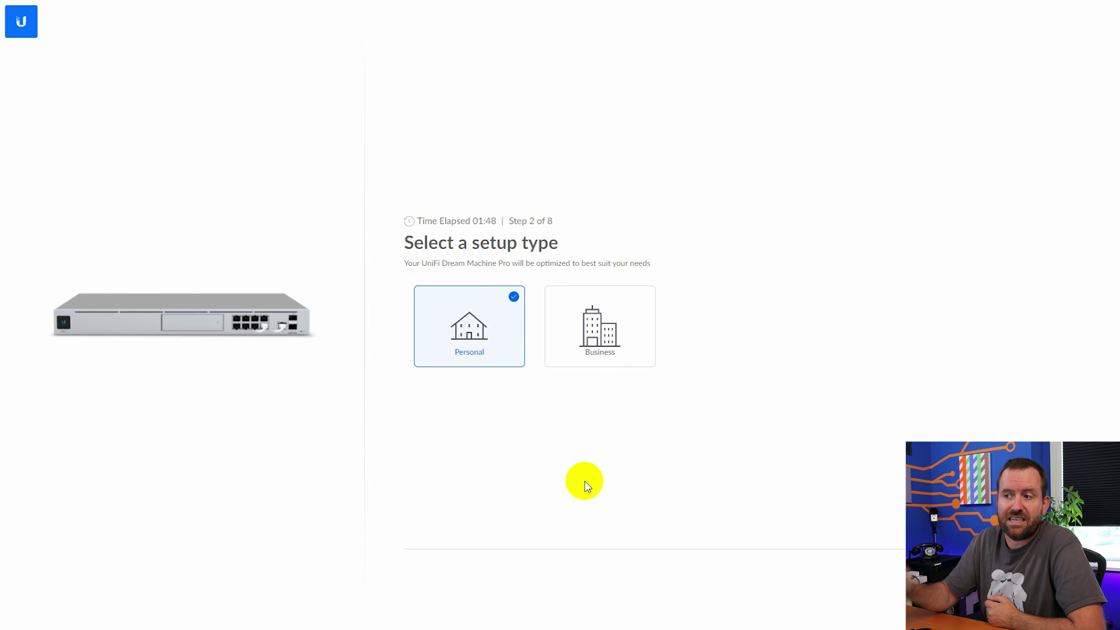
click(601, 333)
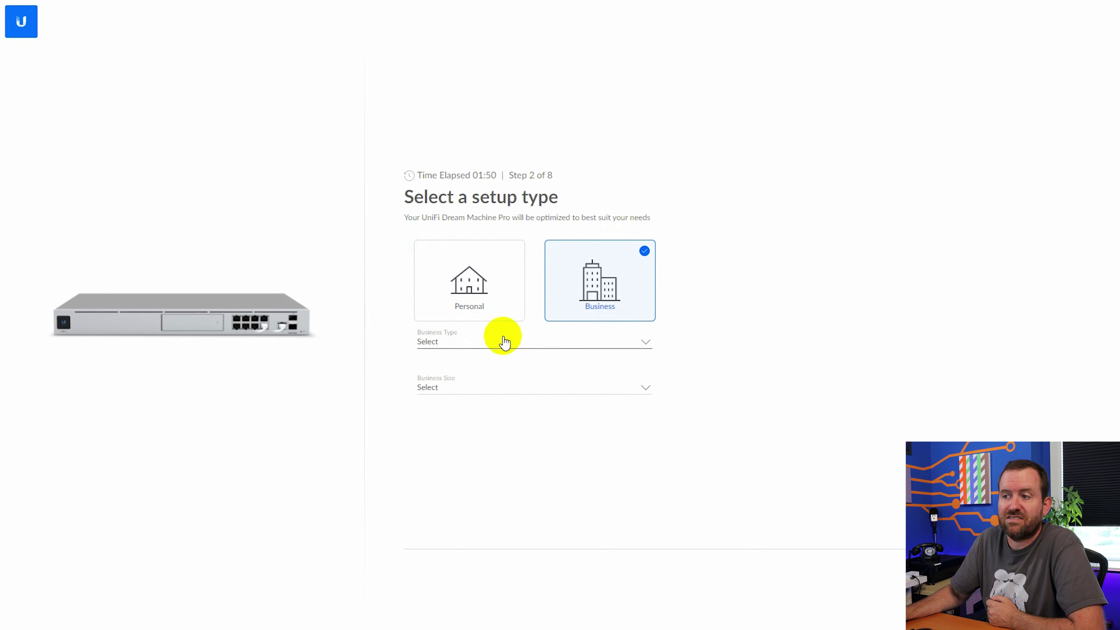
click(468, 283)
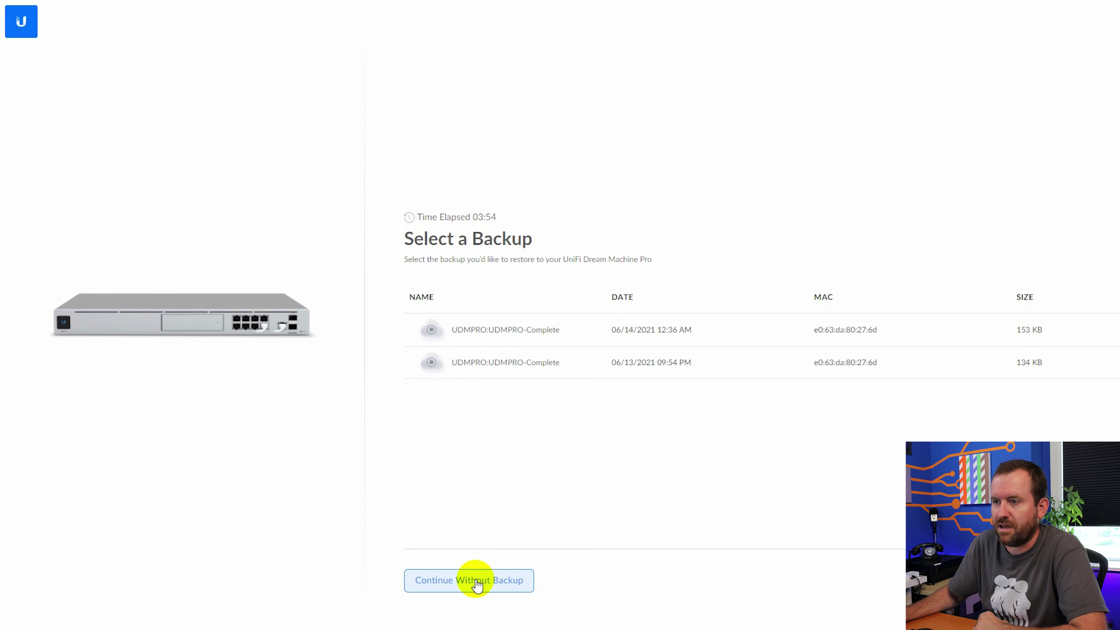
click(477, 584)
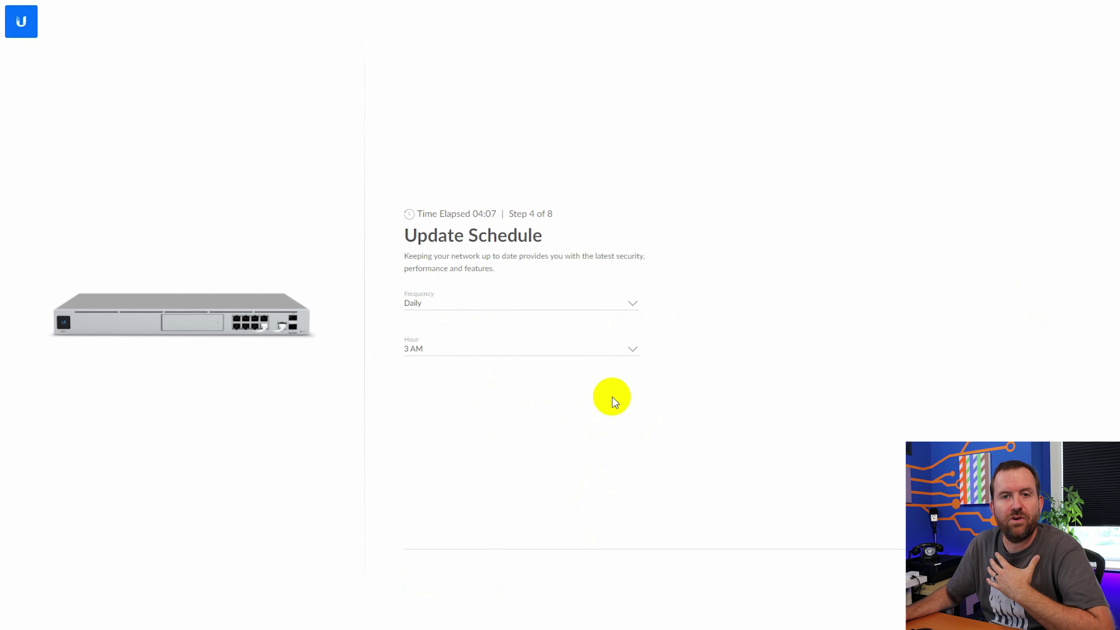
Step: Set the Update Schedule frequency to Disabled and move to the next step
click(626, 309)
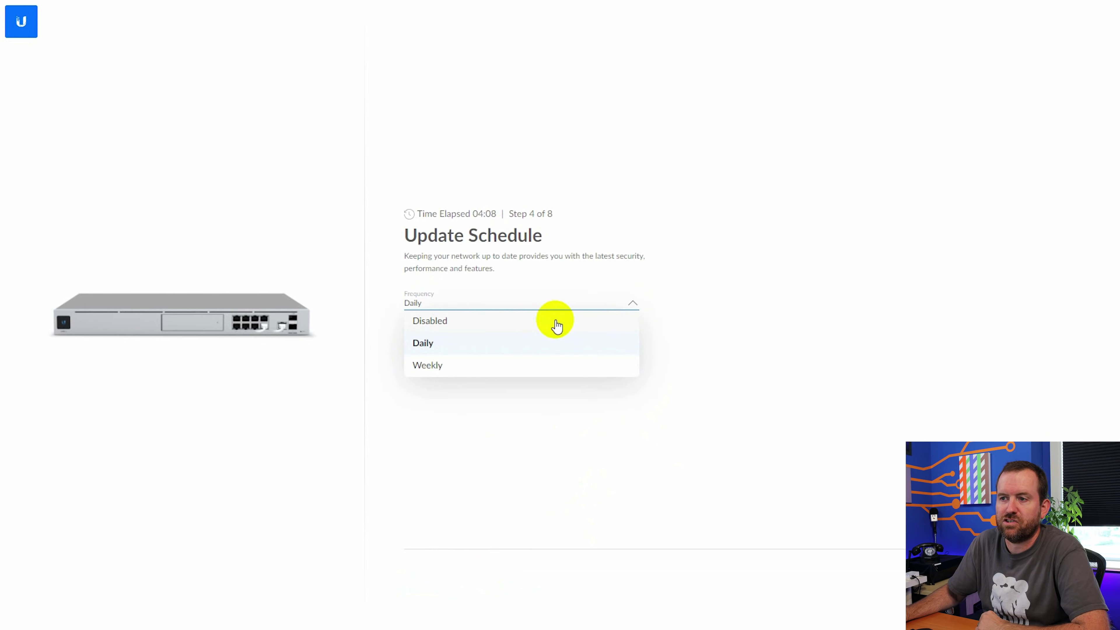
click(452, 323)
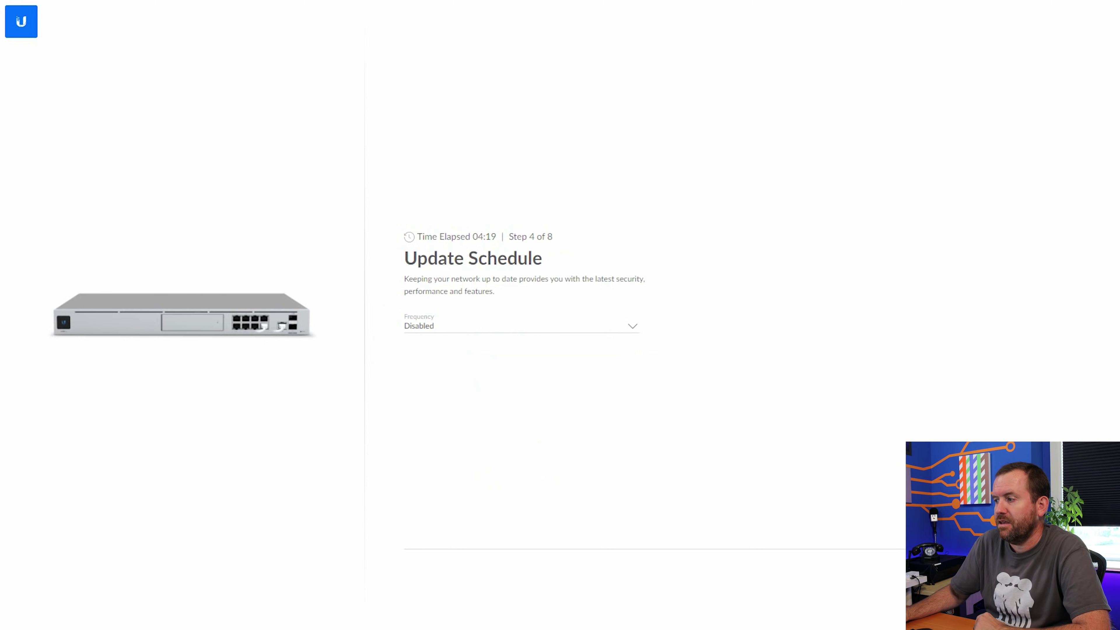
key(Return)
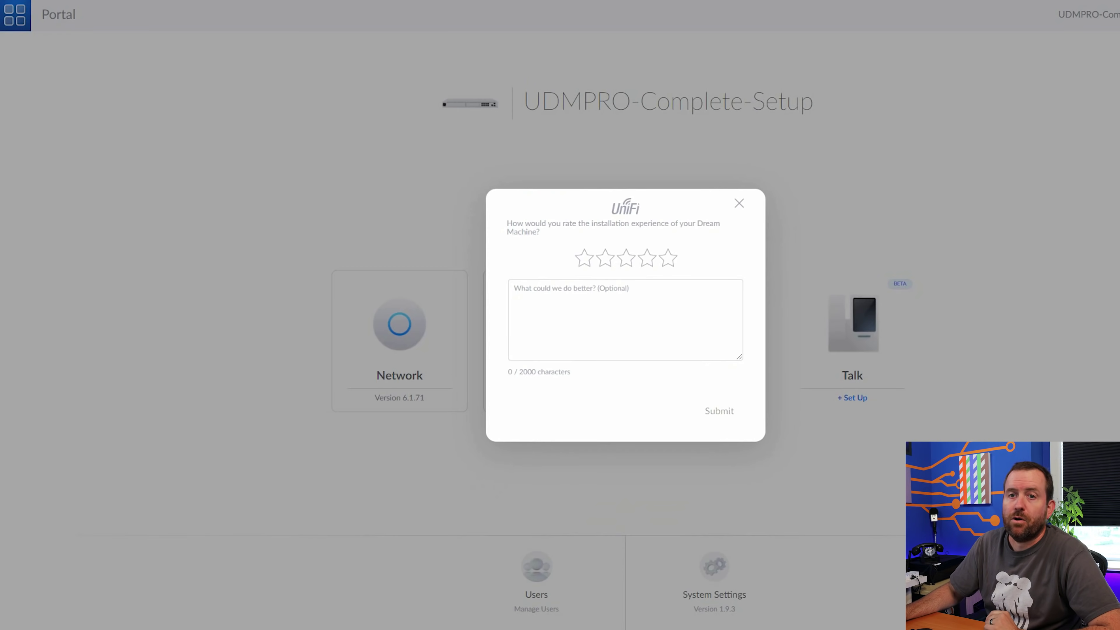
Step: Move the ping Command Prompt window aside to reveal the rating prompt
key(alt+Tab)
drag(678, 176, 642, 168)
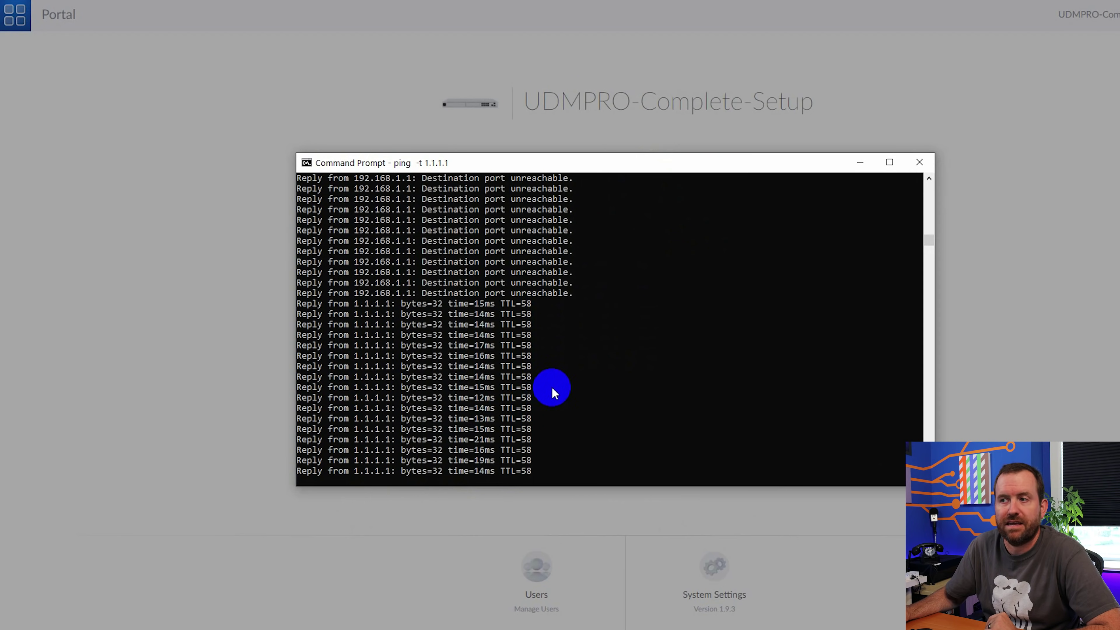
drag(628, 168, 1014, 0)
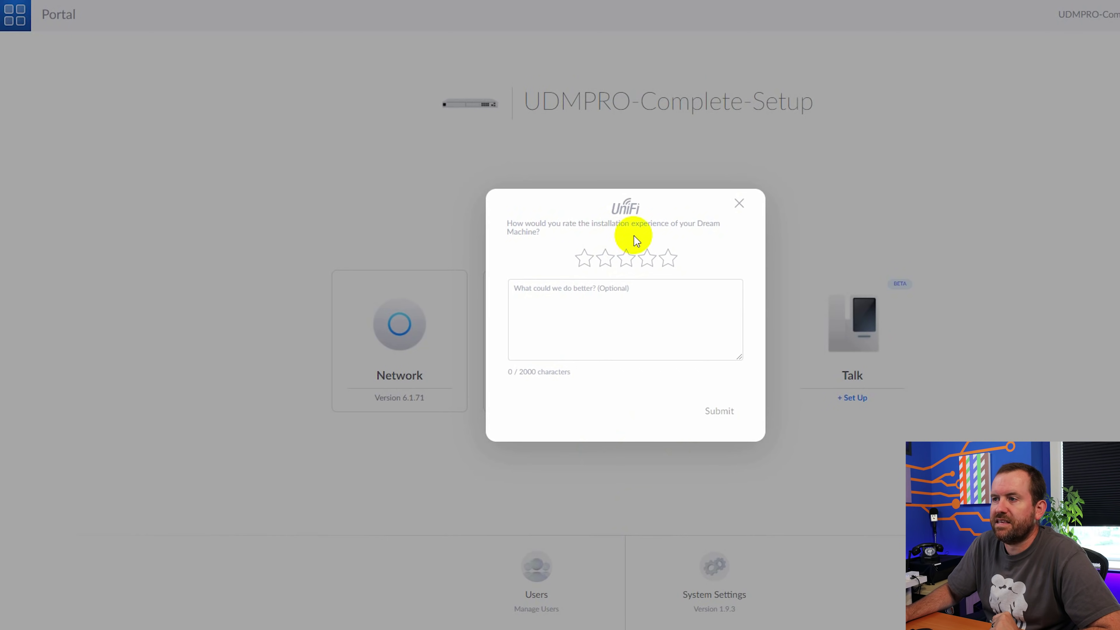
Step: Rate the installation five stars with 'OMG what an amazing experience' and submit
click(670, 264)
text(OMG)
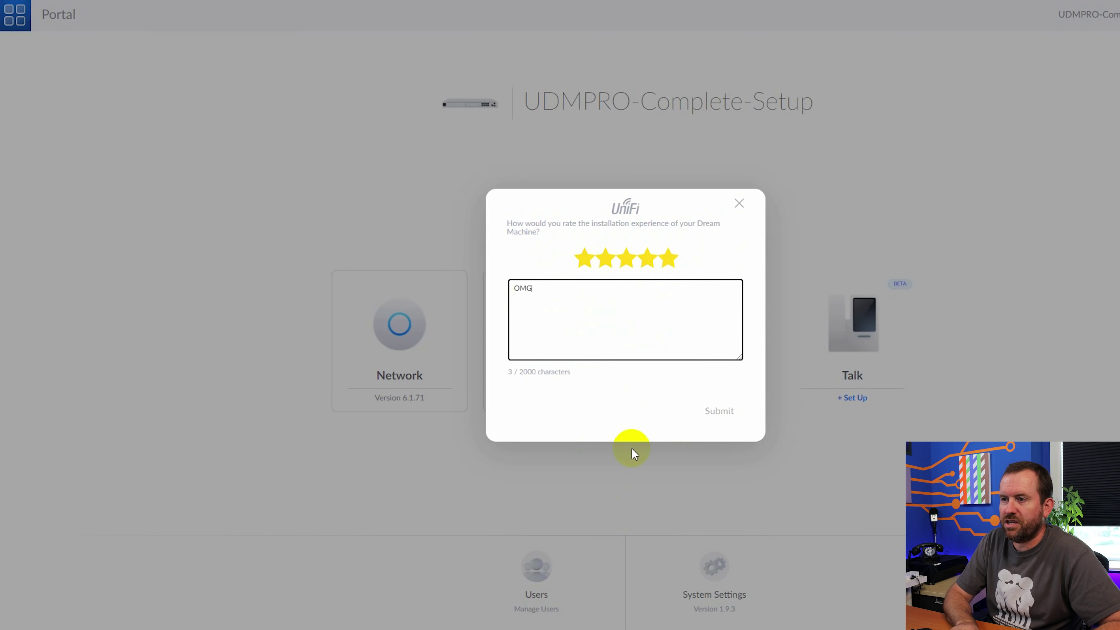
text( what an amazi)
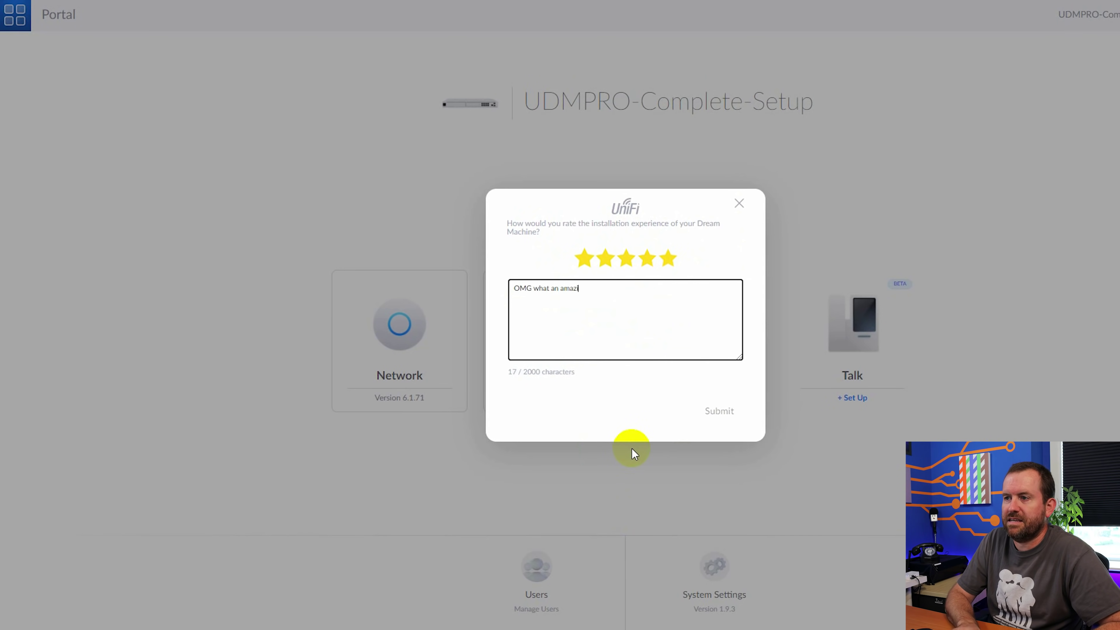
text(ng experience)
click(714, 412)
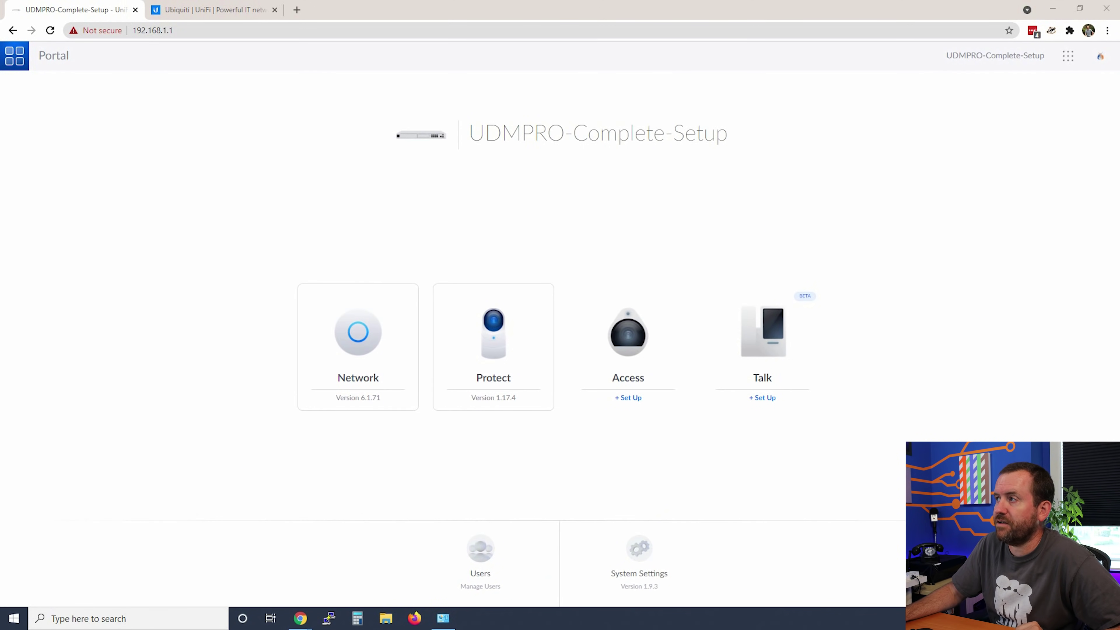
Step: Open the apps dropdown listing Network, Protect, Users and Settings
click(1068, 56)
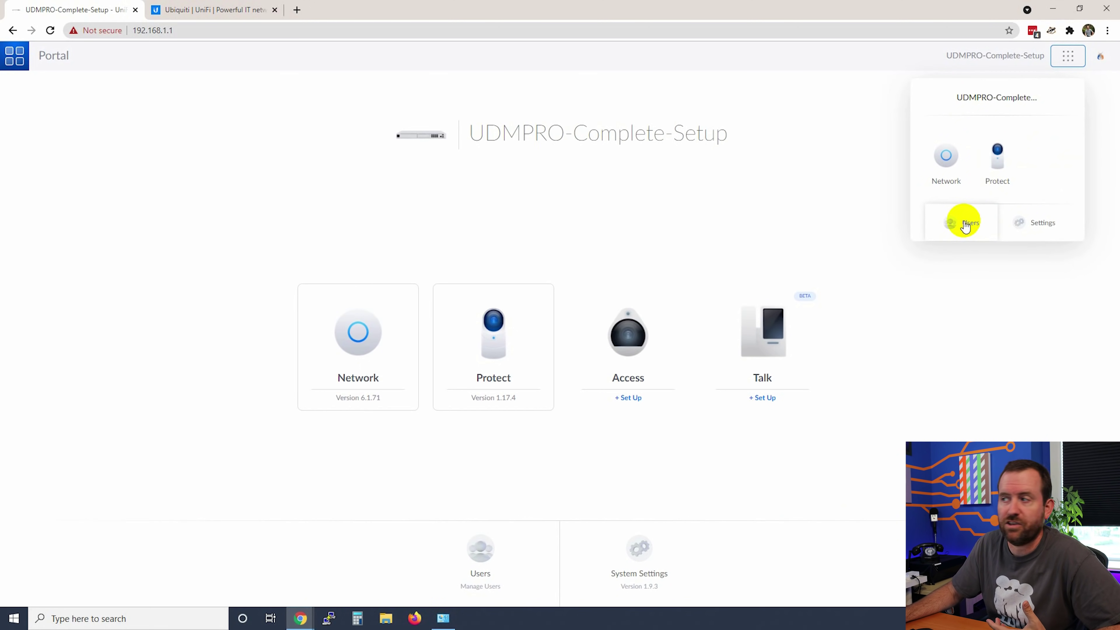
Step: Open Settings, look through the General page, then go to Updates showing firmware 1.9.3
click(1042, 224)
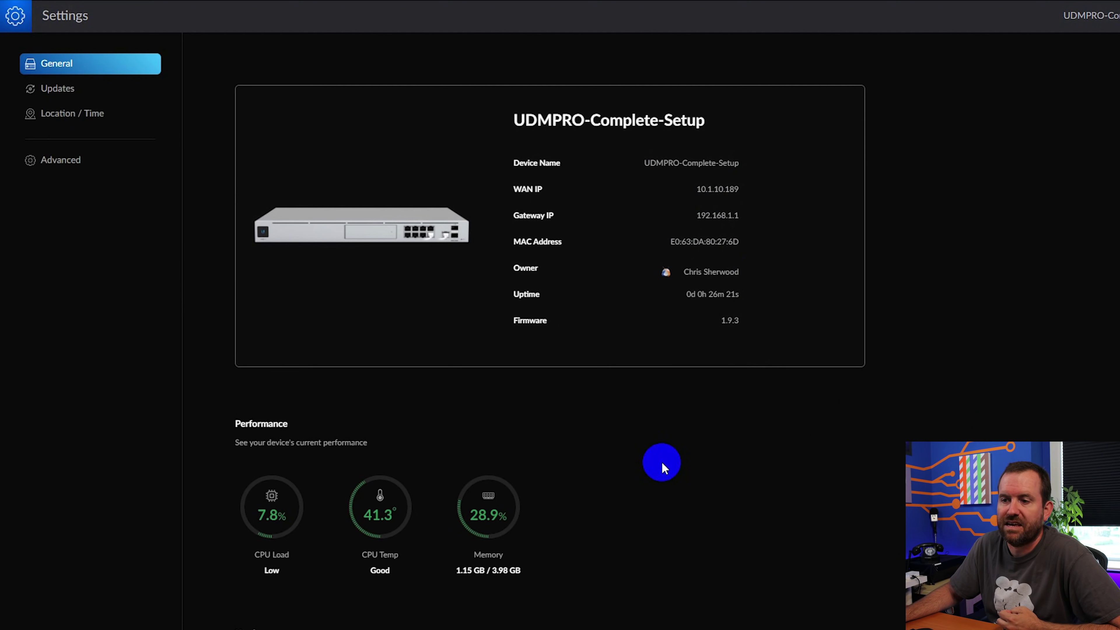
scroll(250, 494, down, 5)
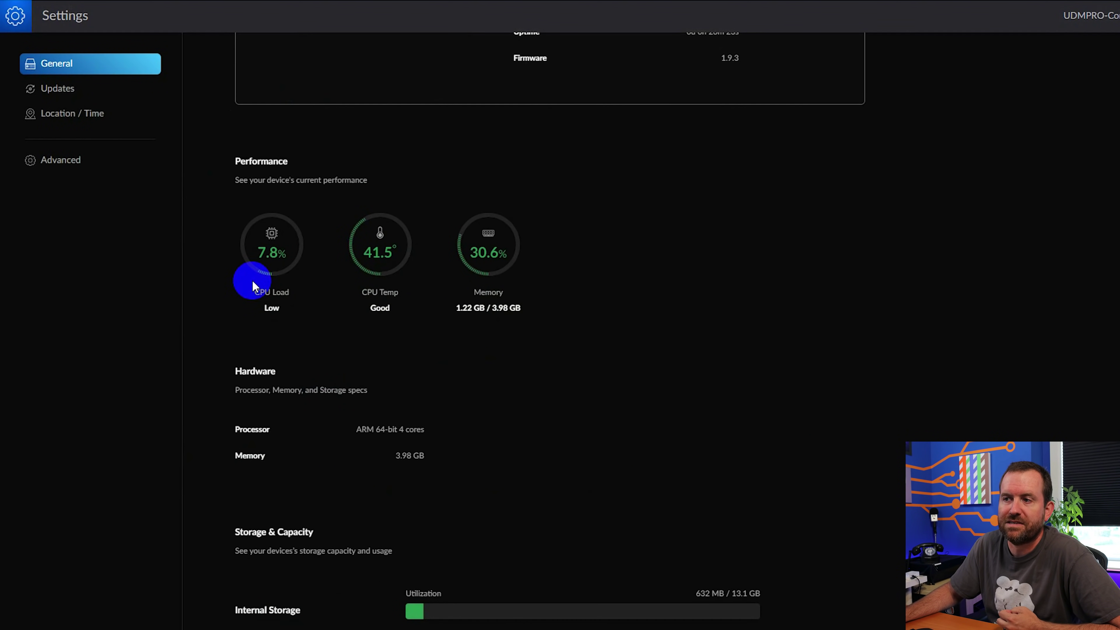
scroll(633, 324, down, 2)
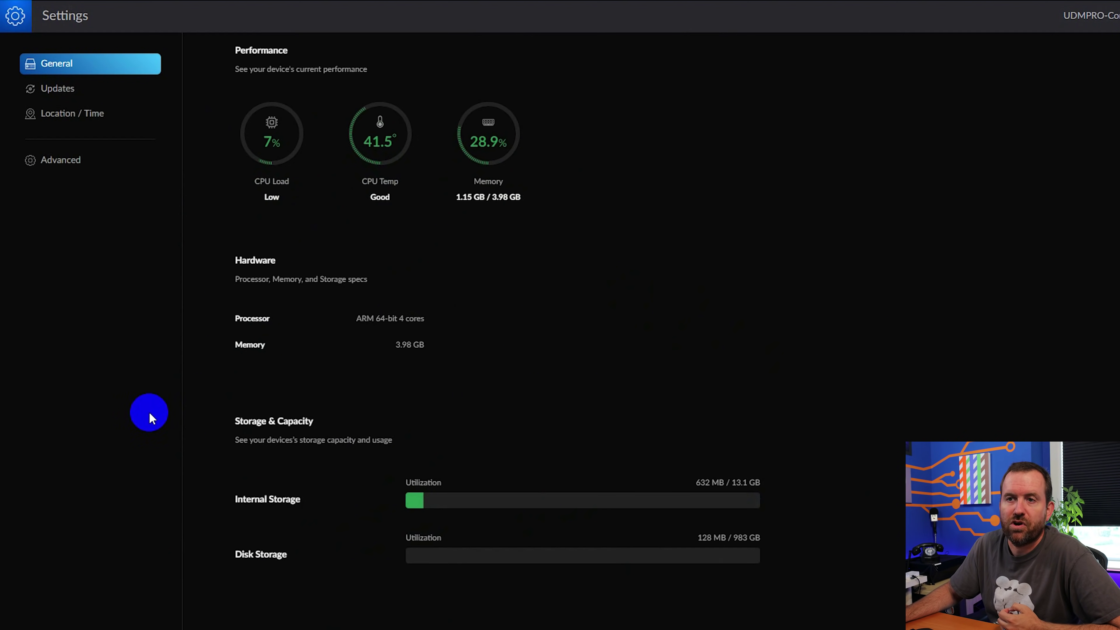
scroll(630, 381, up, 8)
click(55, 89)
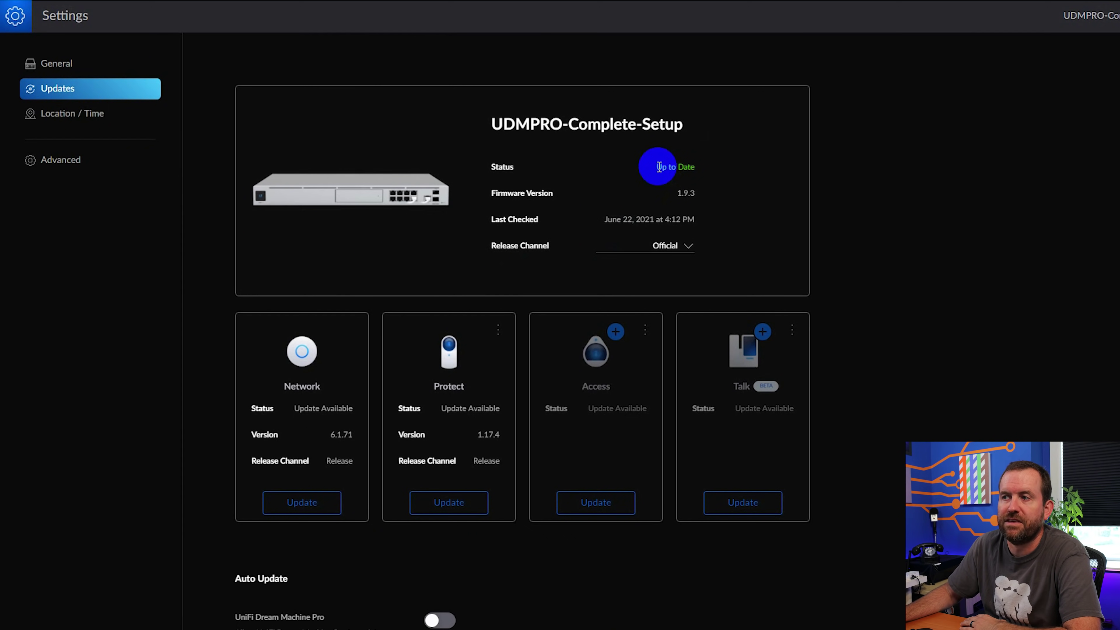
drag(658, 166, 710, 173)
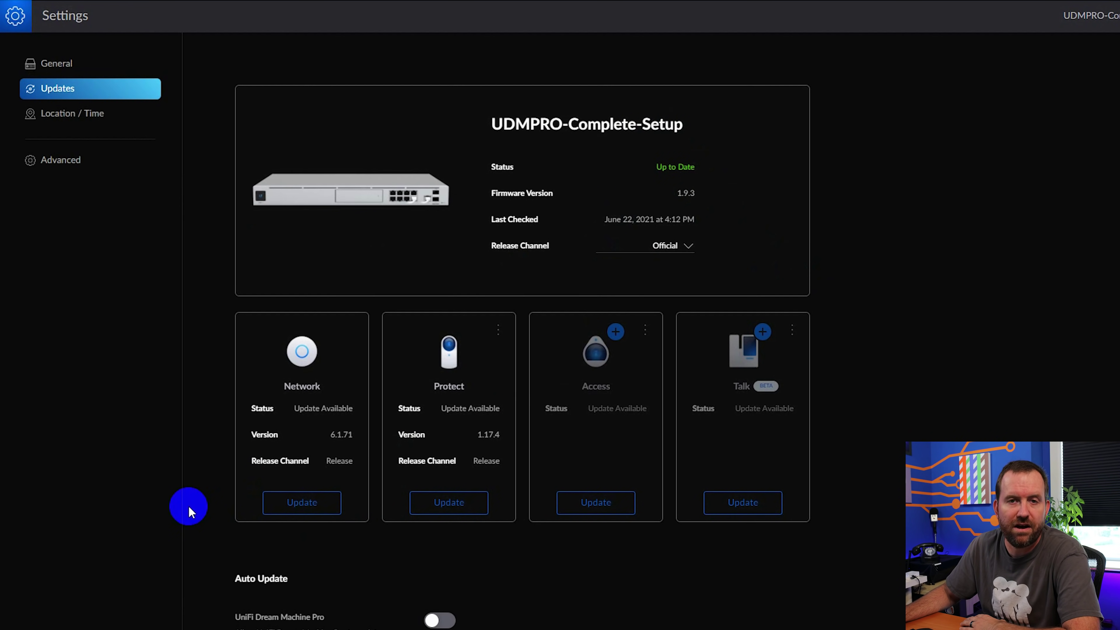
scroll(207, 480, down, 3)
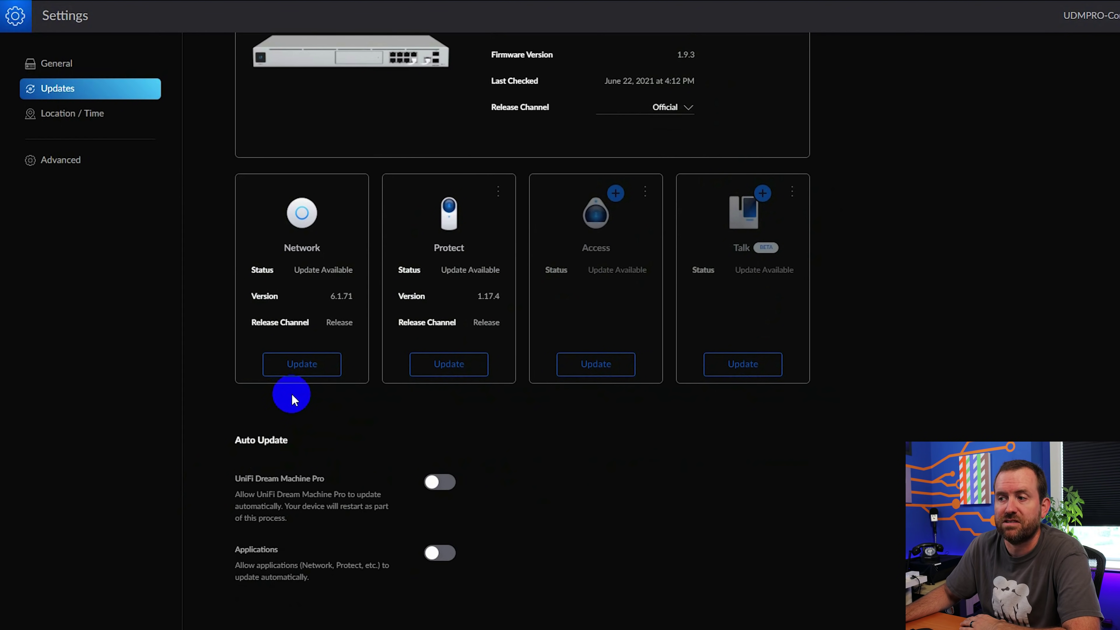
click(304, 371)
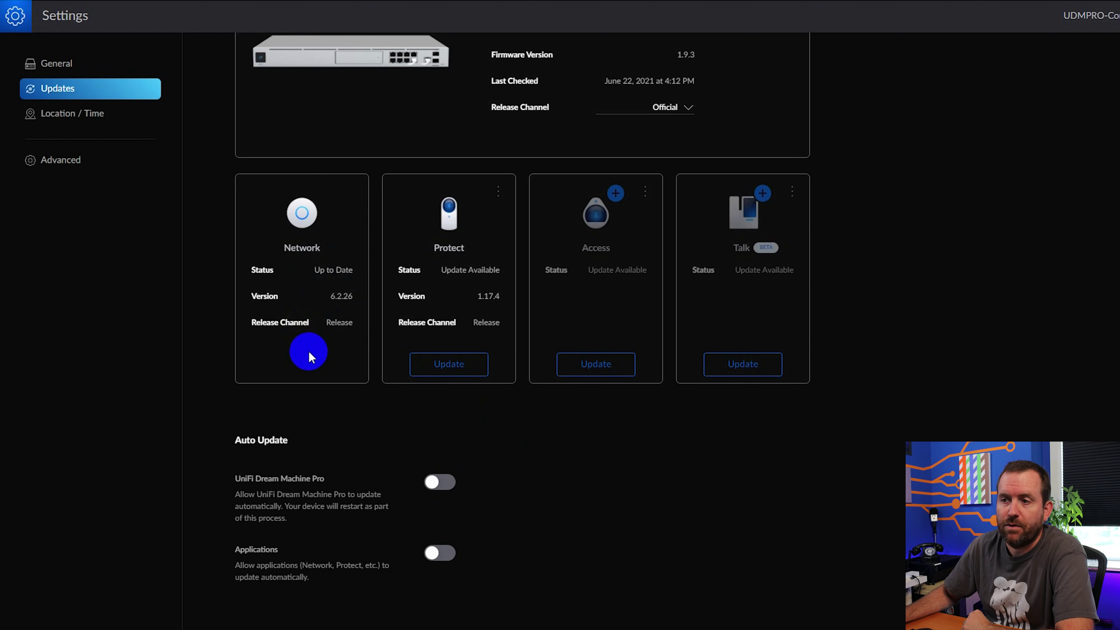
click(447, 370)
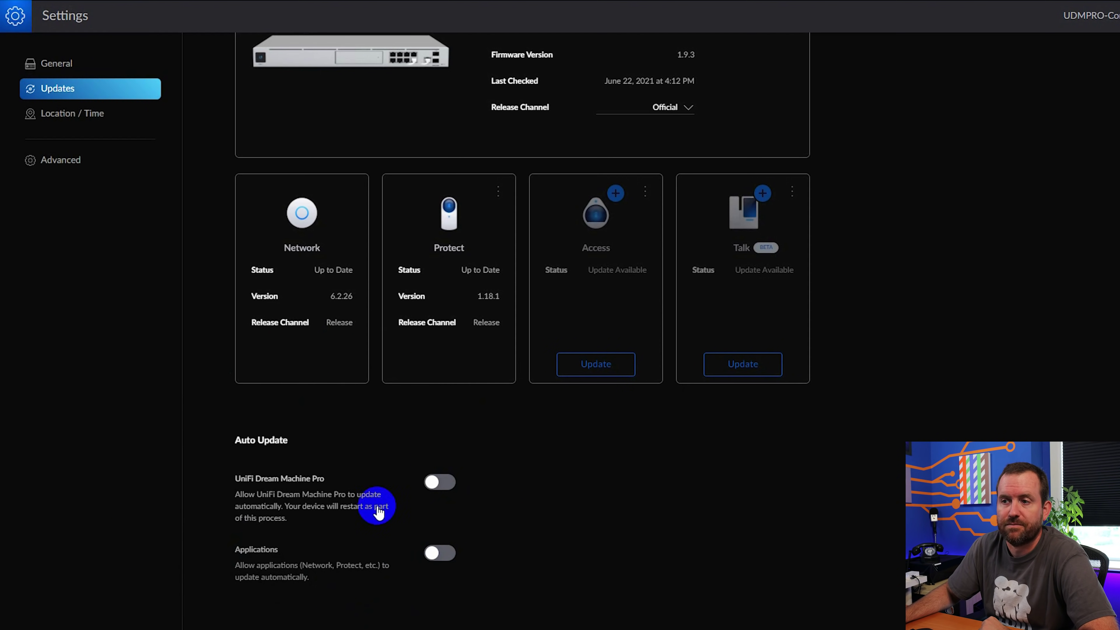
click(64, 116)
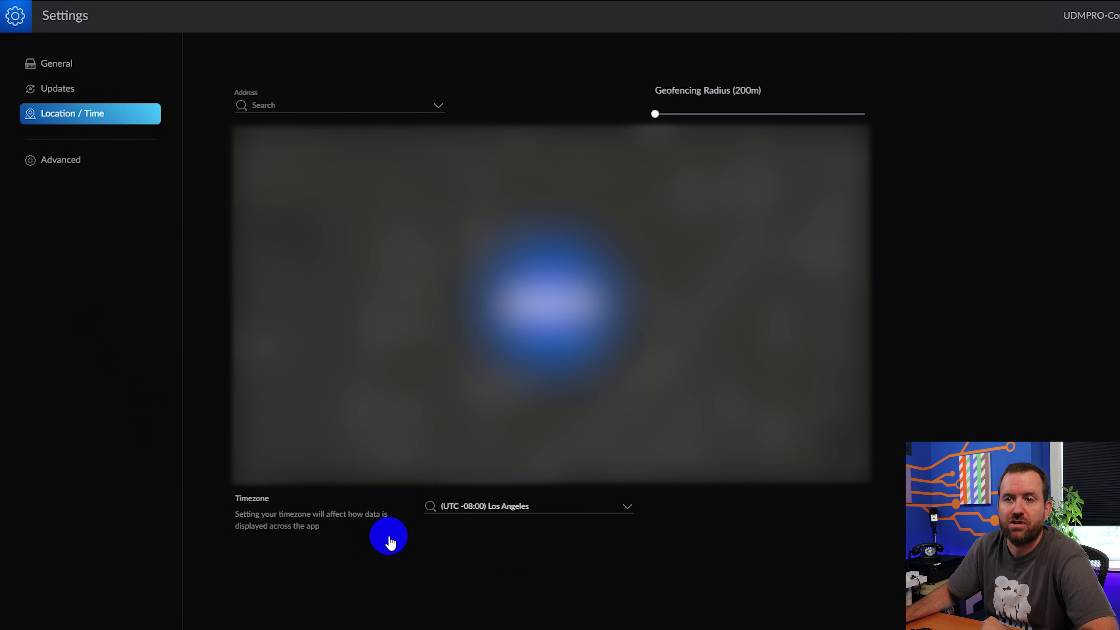
Step: Go to the Advanced device settings and switch SSH on to bring up the SSH Password prompt
click(56, 167)
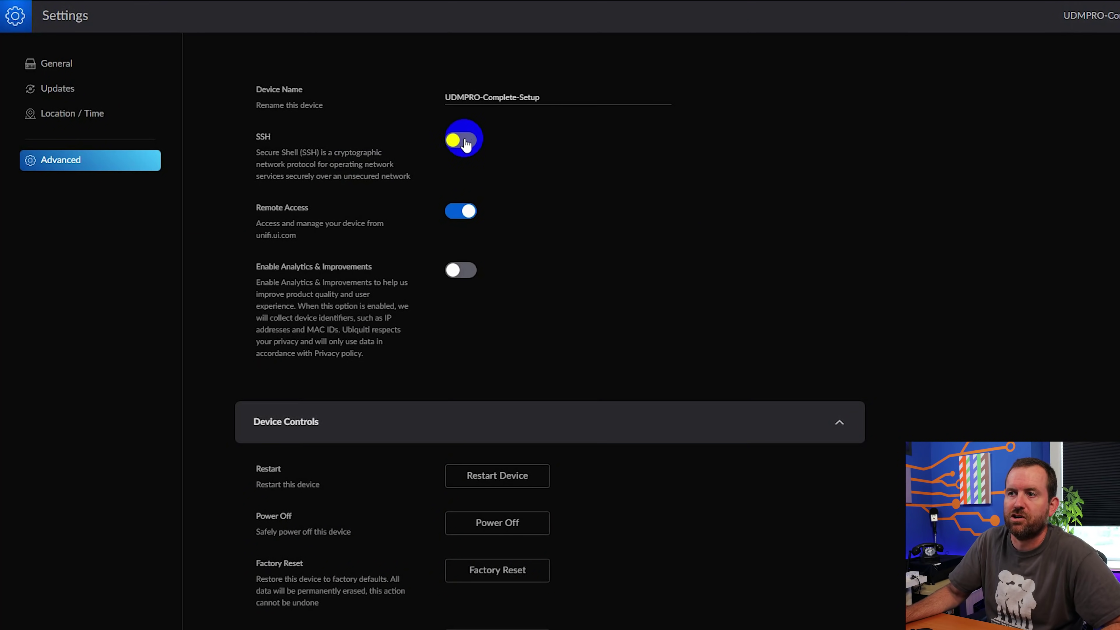
click(459, 149)
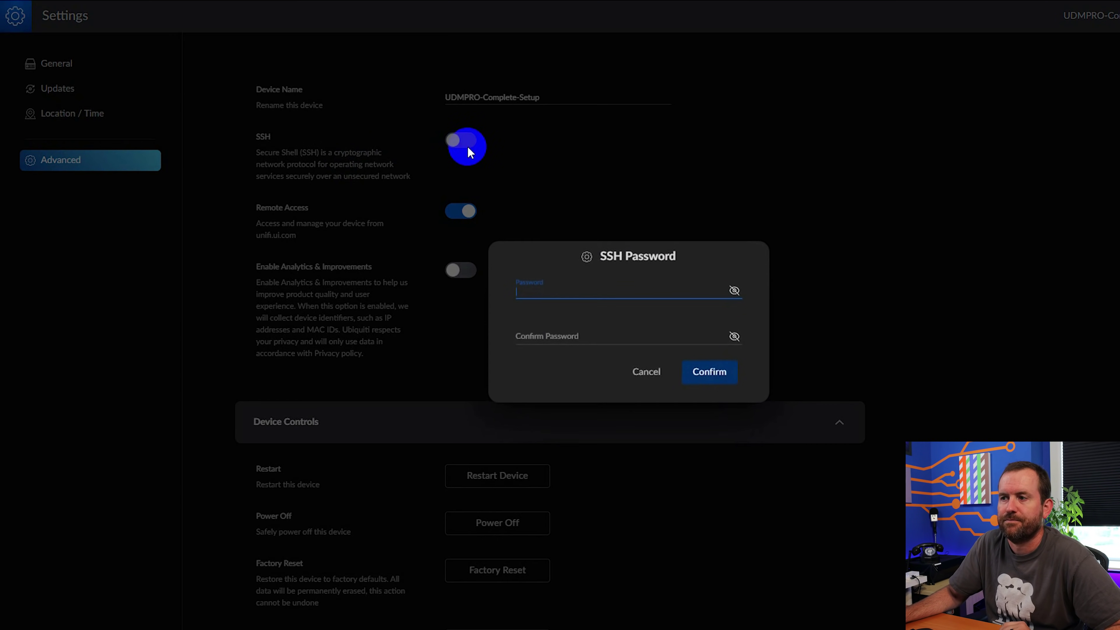
Step: Paste the SSH password into the Password and Confirm Password fields and confirm it
click(639, 283)
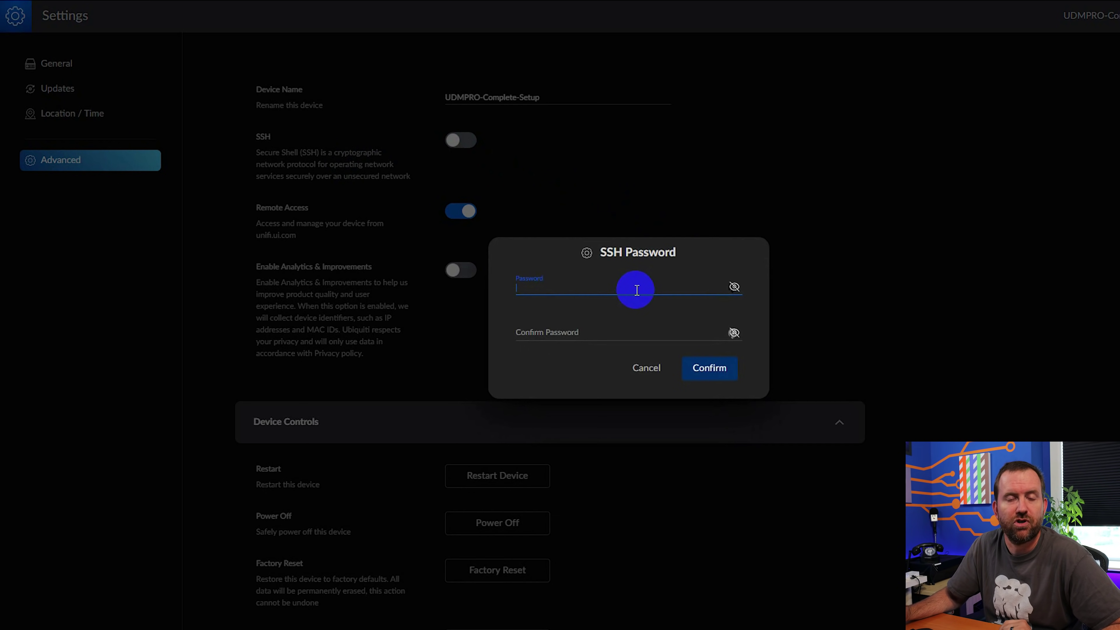
key(ctrl+v)
key(Tab)
key(ctrl+v)
click(714, 368)
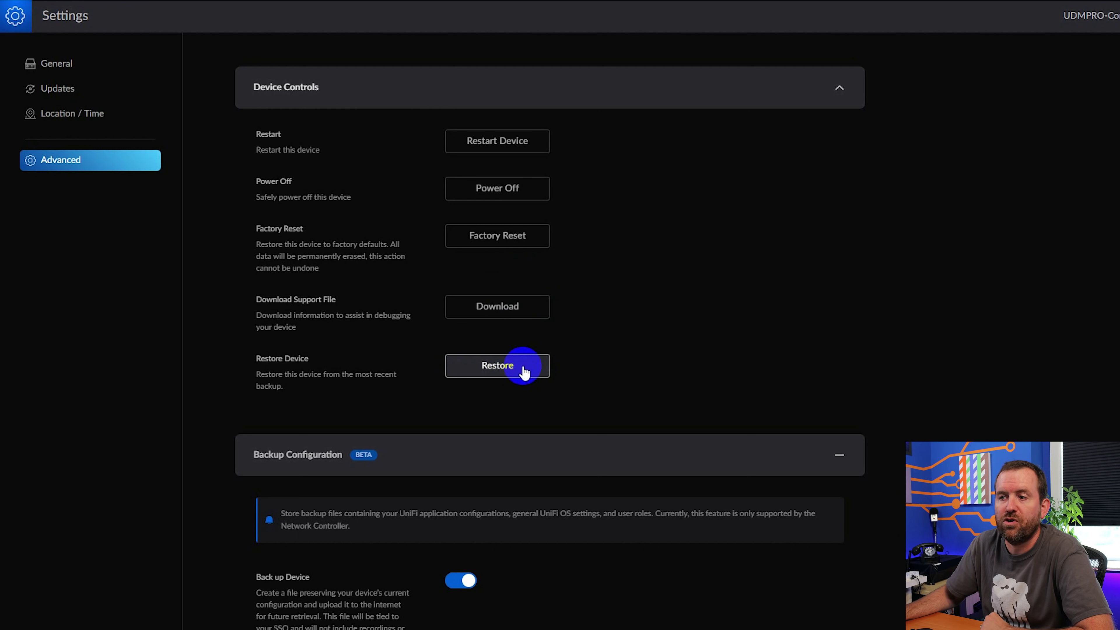
Step: Move the weekly backup schedule from Monday to Saturday at 1 AM
scroll(659, 377, down, 5)
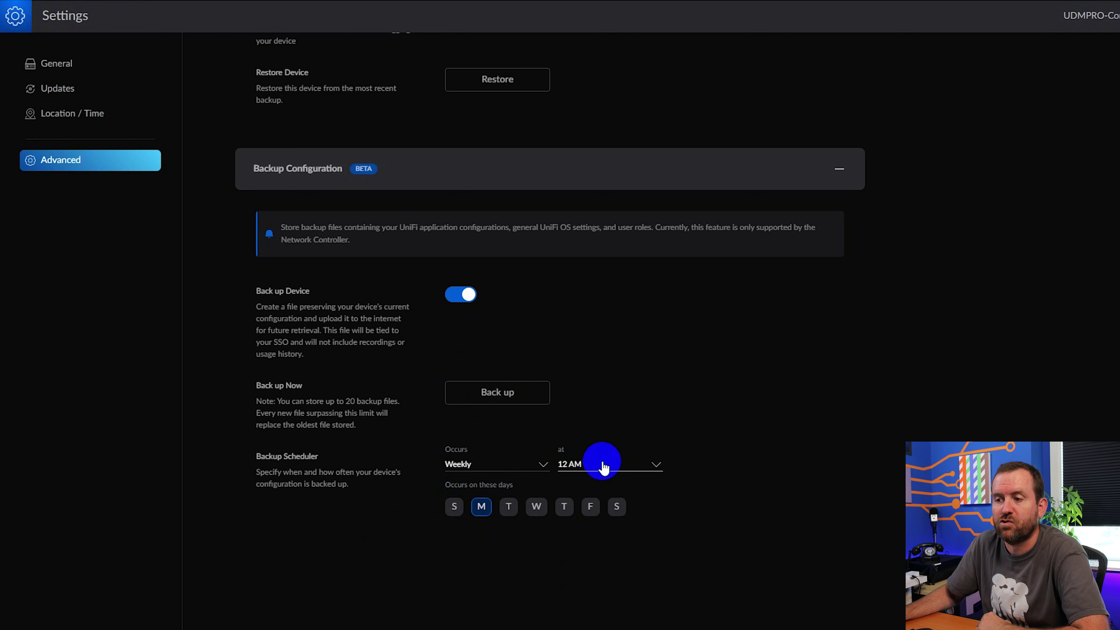
click(617, 513)
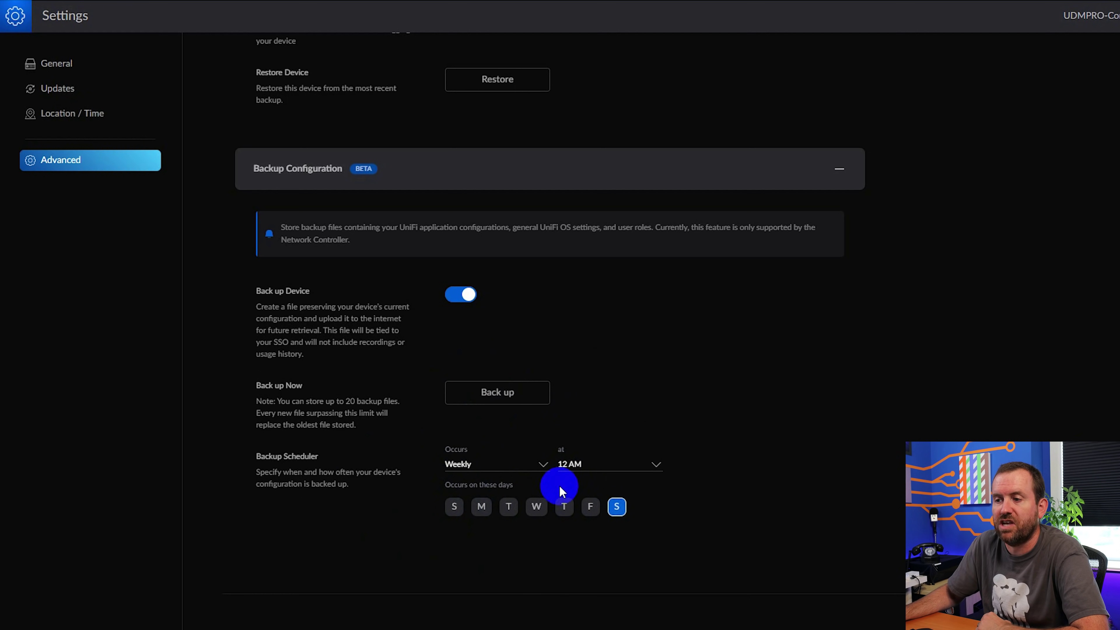
click(657, 464)
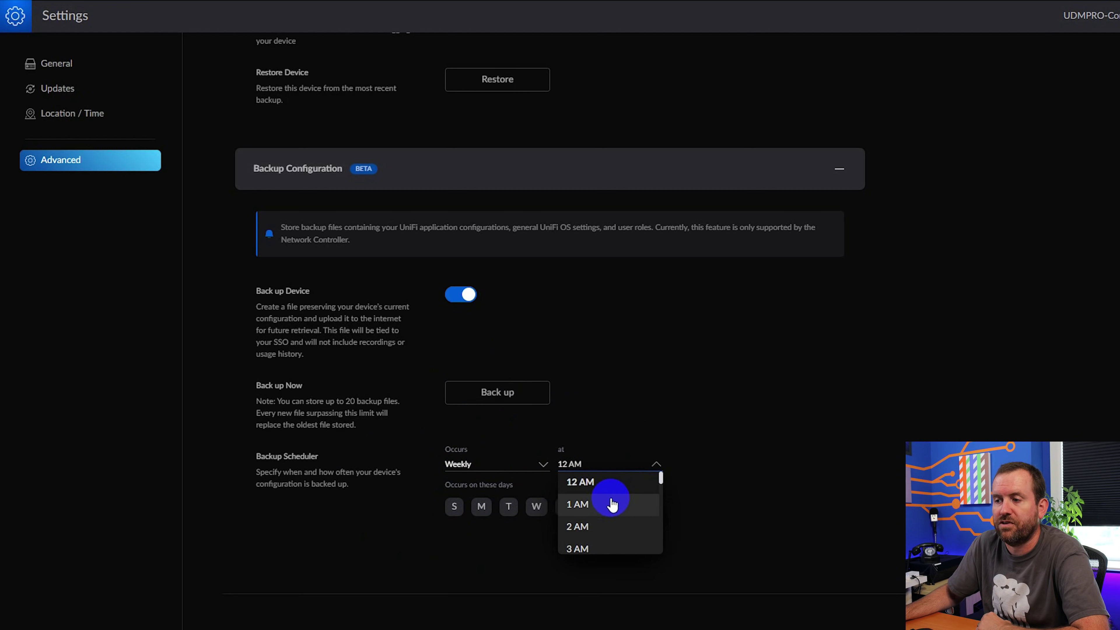
click(607, 503)
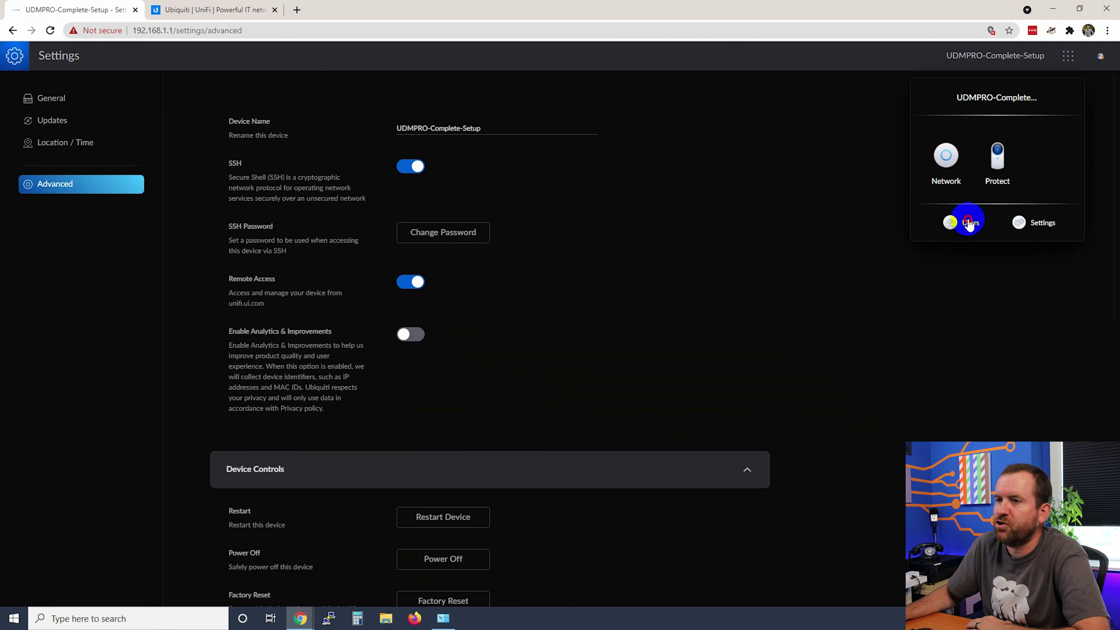
click(969, 223)
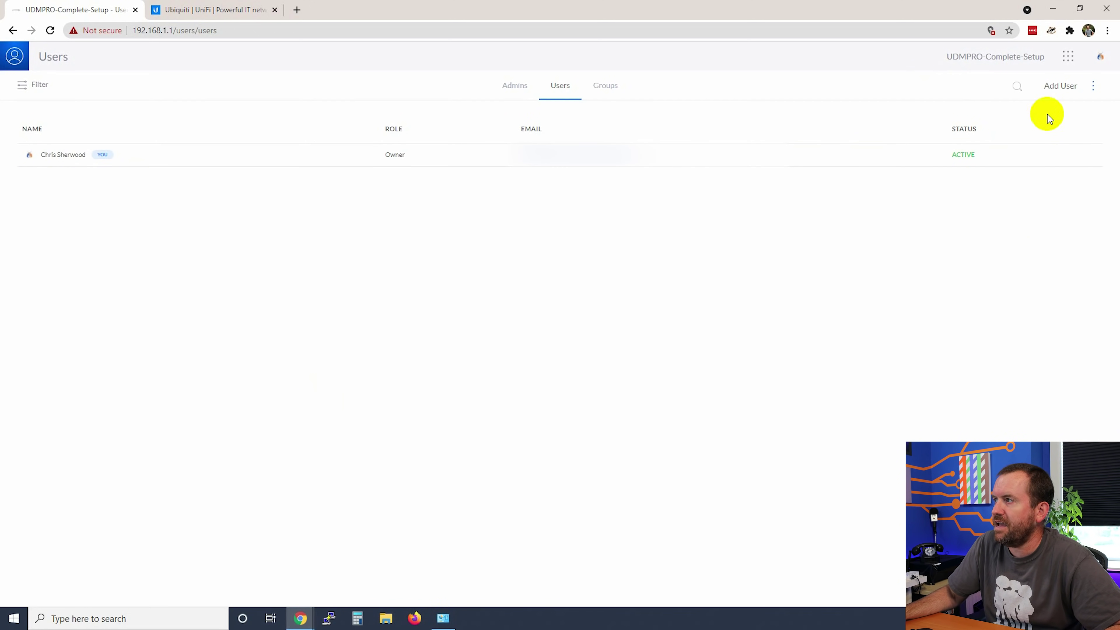
Step: Start a new user with the Super Admin role and Local Access Only account type
click(1060, 85)
click(918, 247)
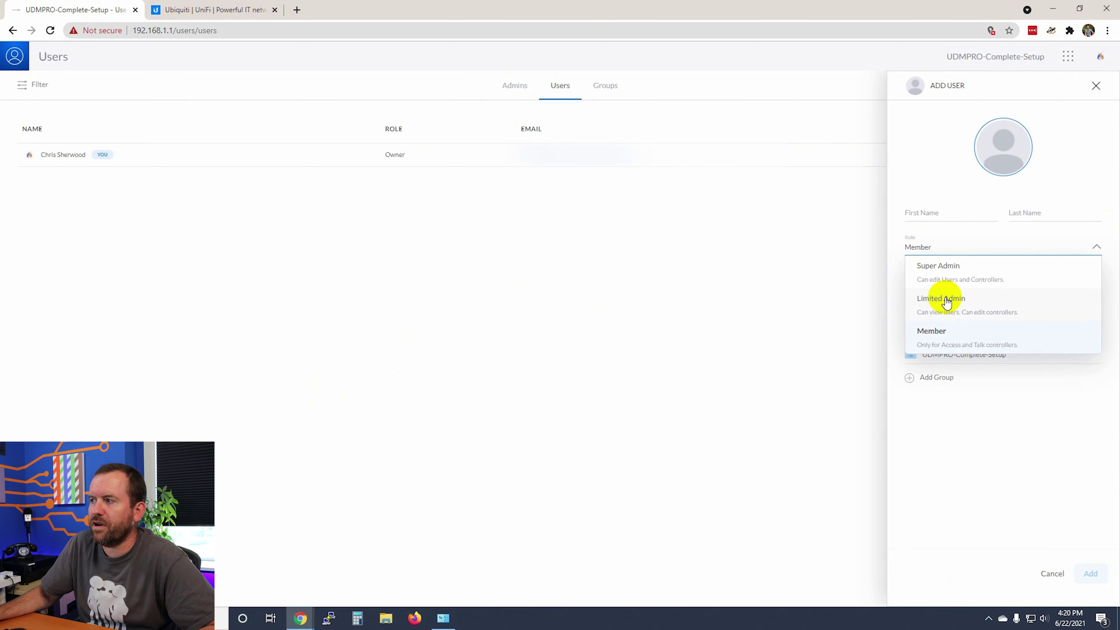
click(942, 266)
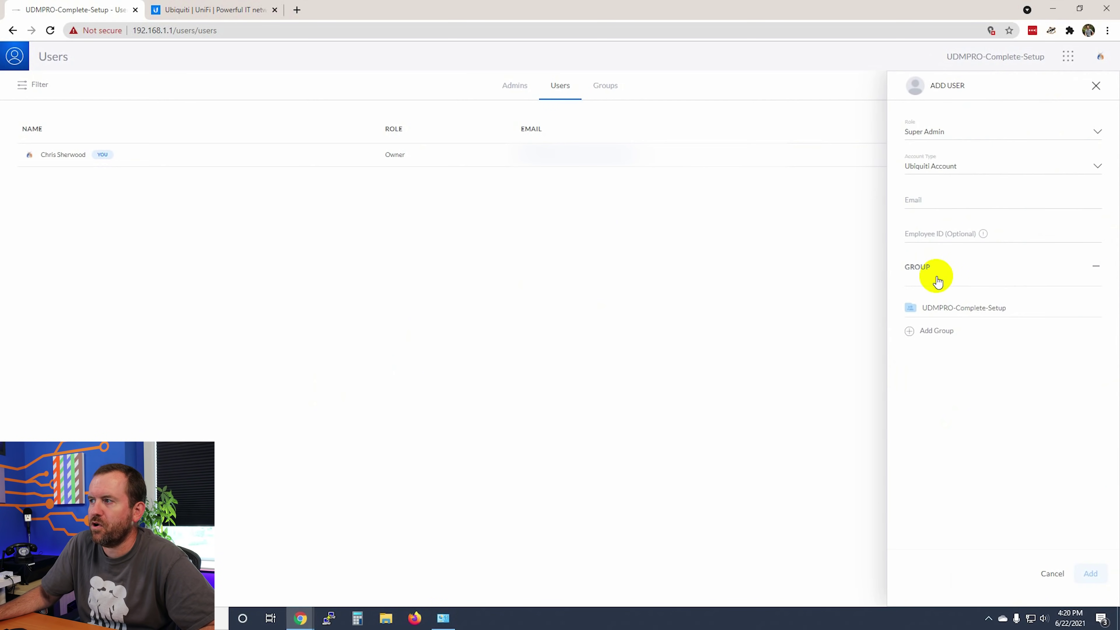
click(940, 168)
click(939, 215)
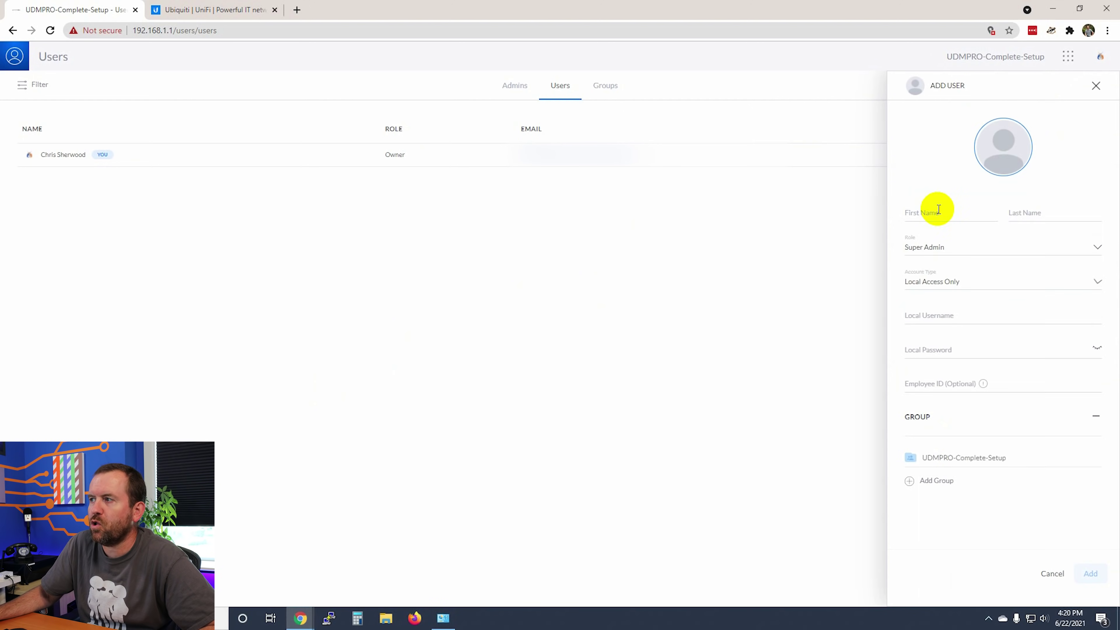
Step: Enter name Super Admin, username unifiadmin and the account password, then add the user
click(931, 218)
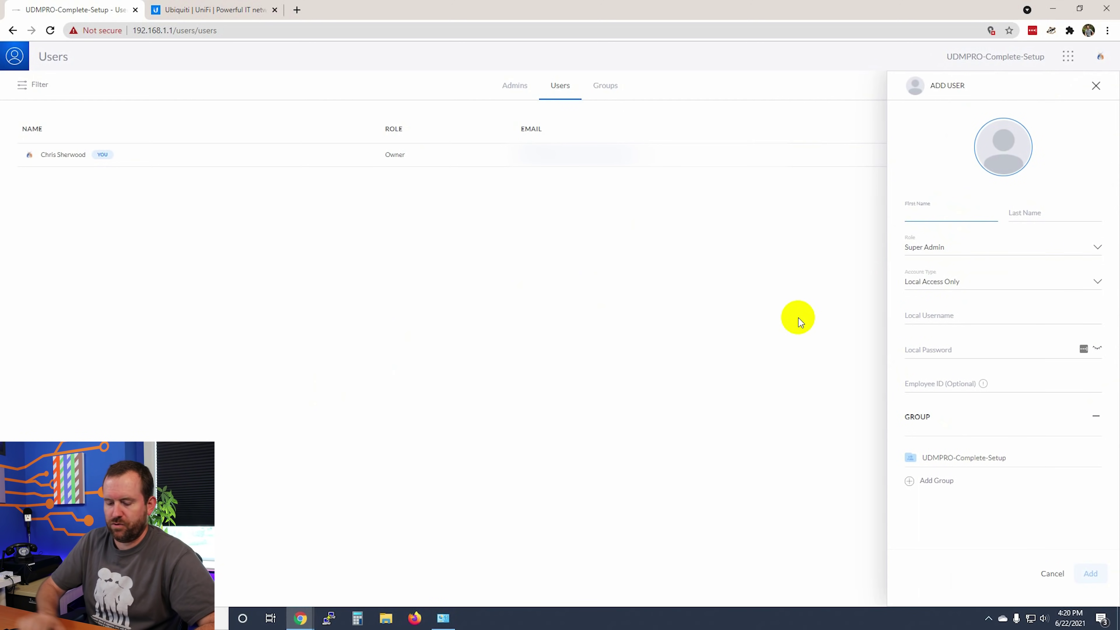
text(Super)
key(Tab)
text(Admin)
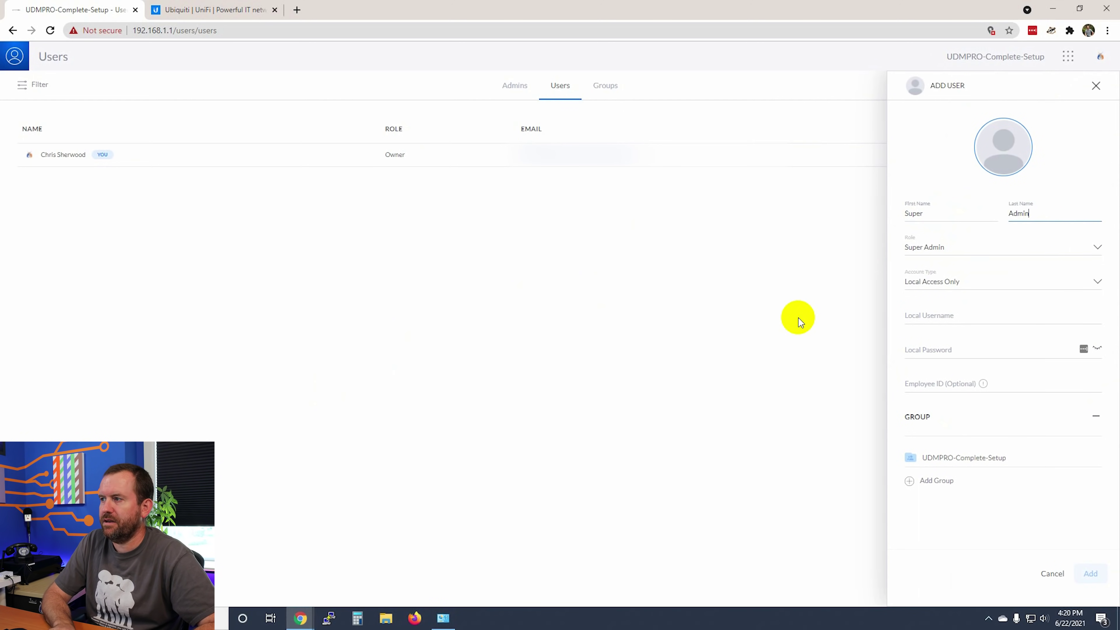
key(Tab)
key(Tab)
key(Tab)
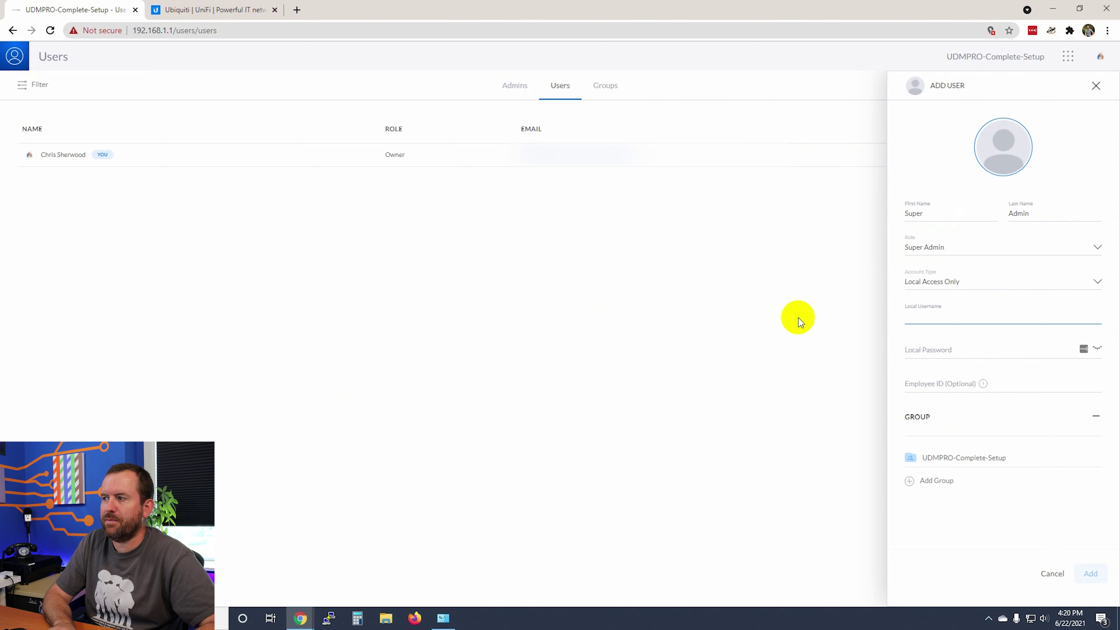
text(unifiadmin)
key(Tab)
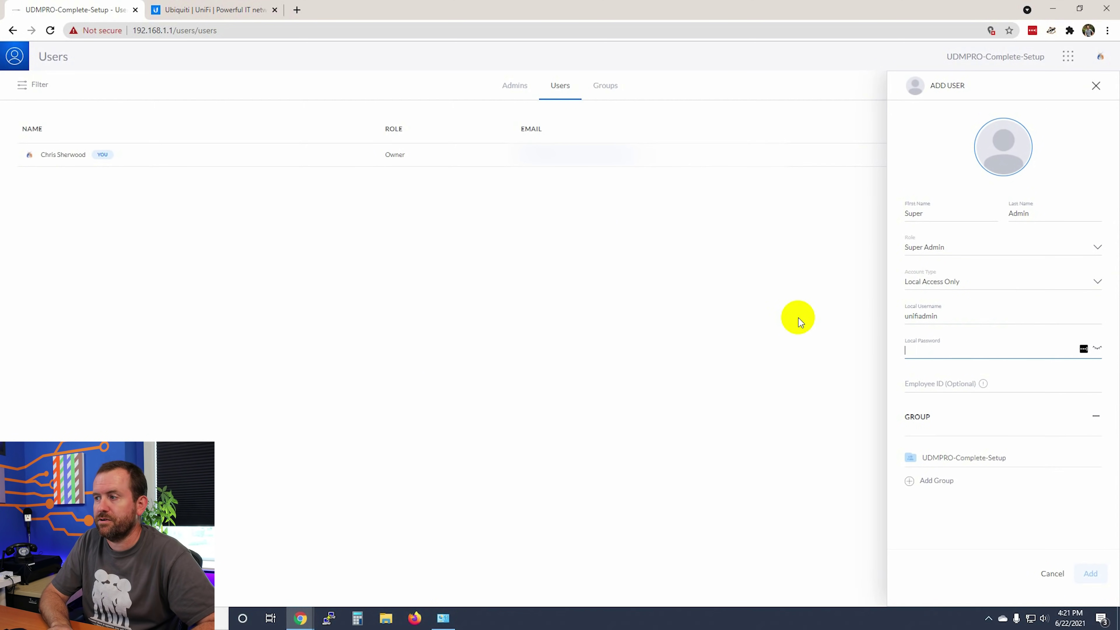
key(ctrl+v)
key(Tab)
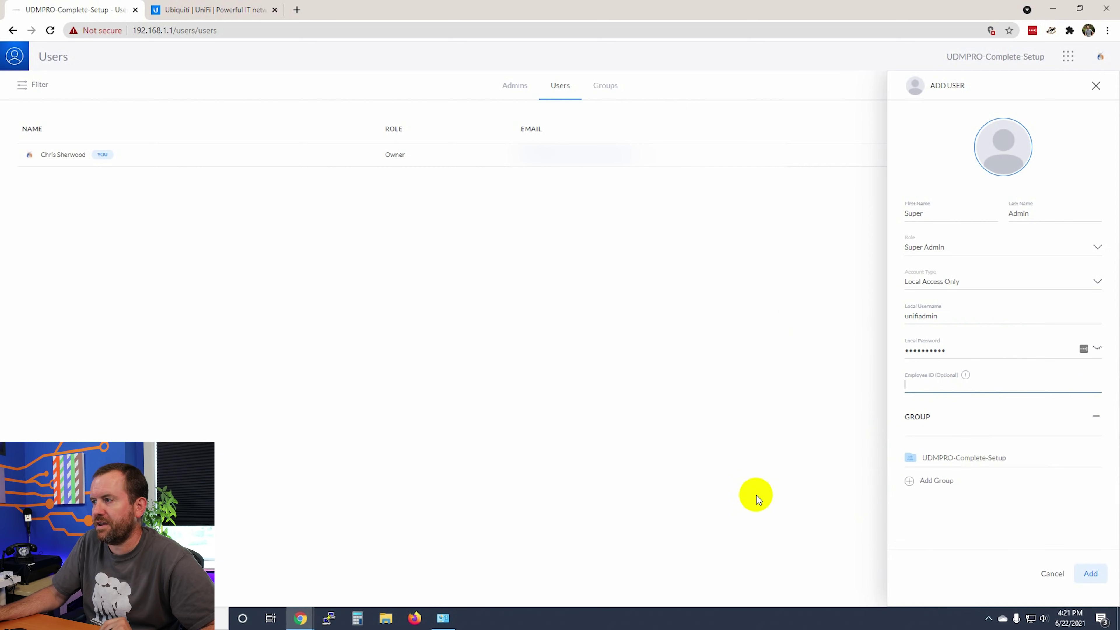
click(1091, 573)
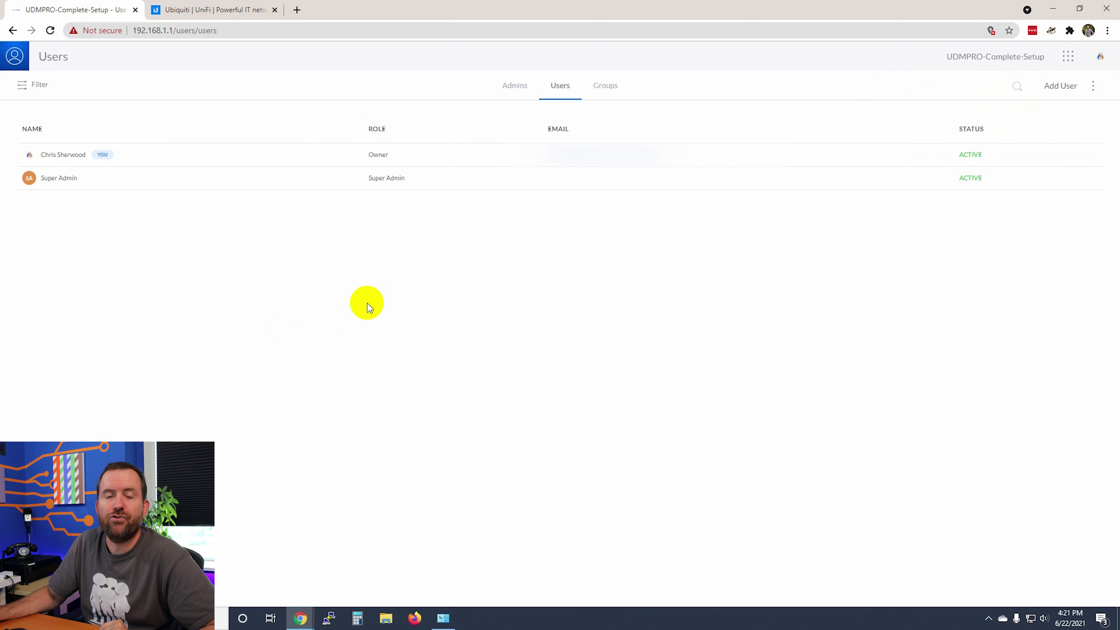